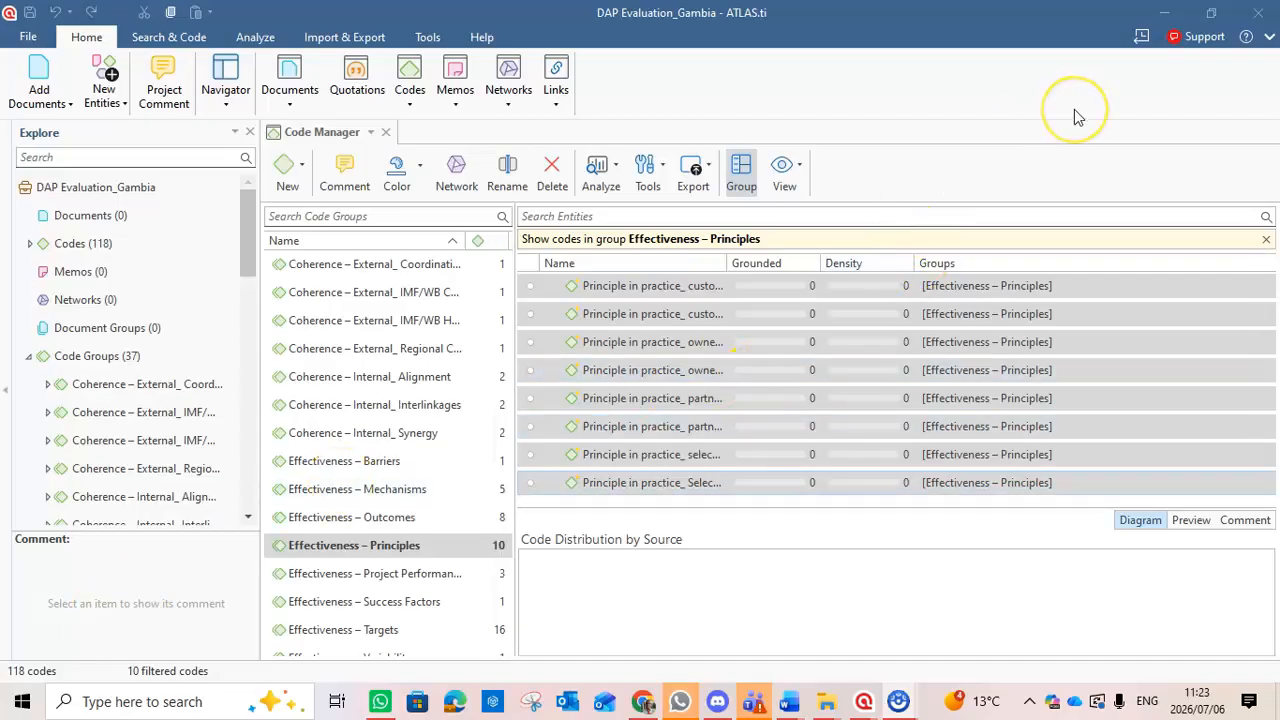
Close the current project window, maximize the project list and reopen the DAP Evaluation_Gambia project.
{"action": "left_click", "coordinate": [1257, 20]}
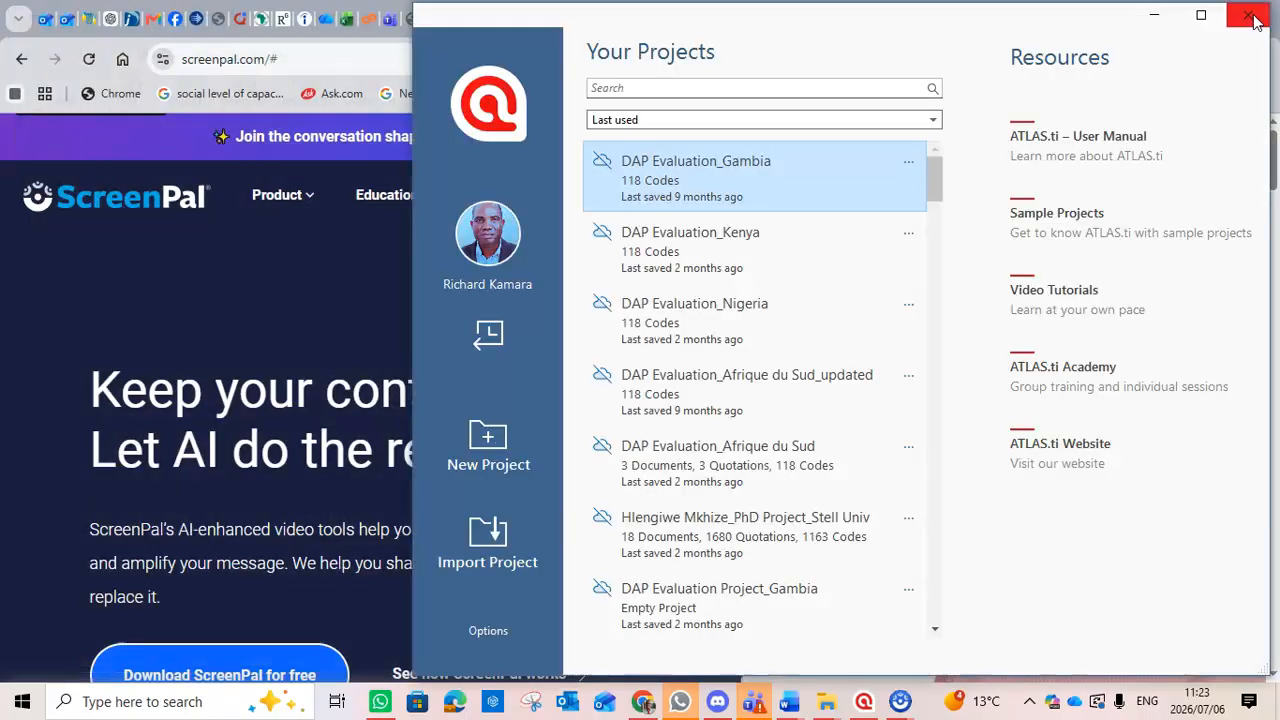
{"action": "left_click", "coordinate": [1201, 16]}
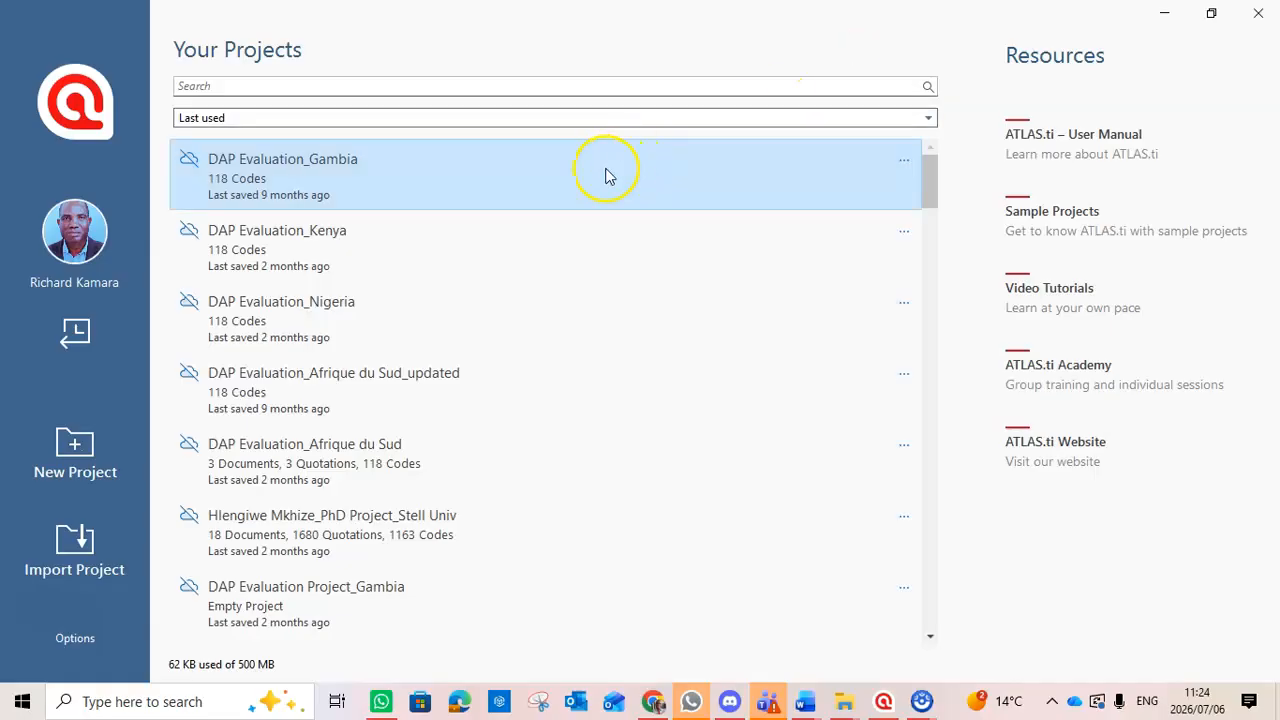
{"action": "left_click", "coordinate": [477, 185]}
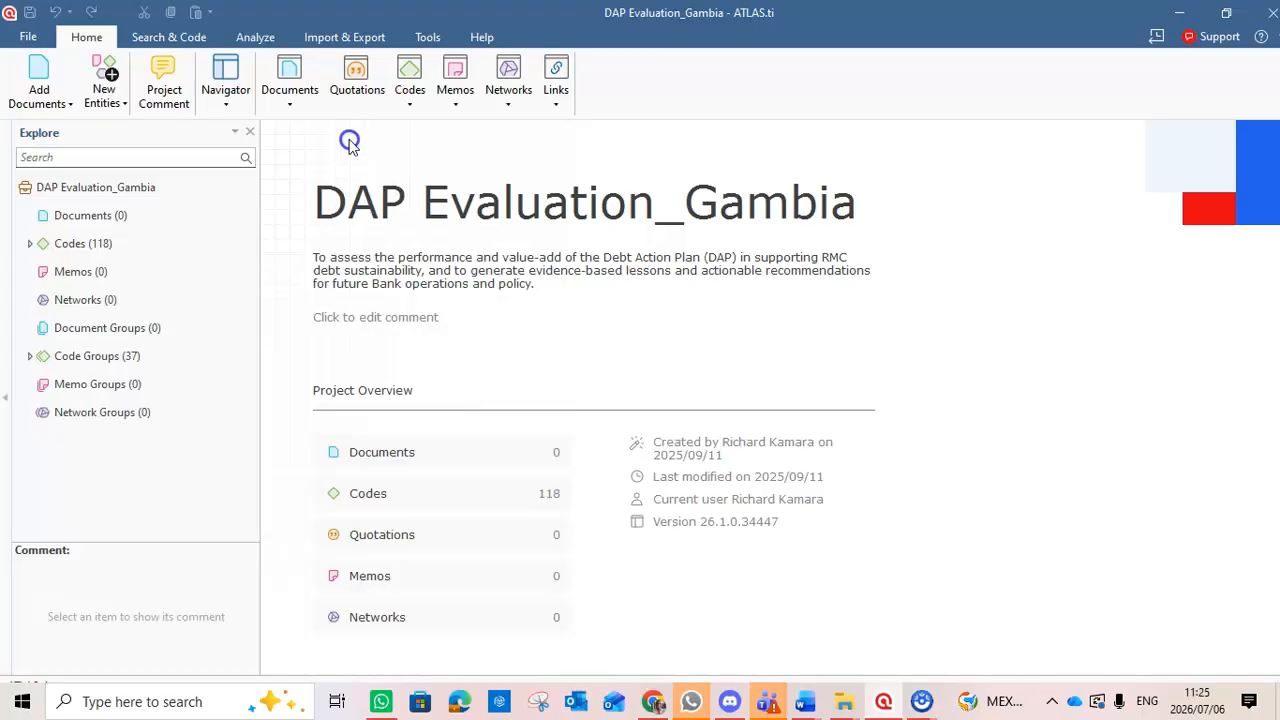
{"action": "left_click", "coordinate": [286, 108]}
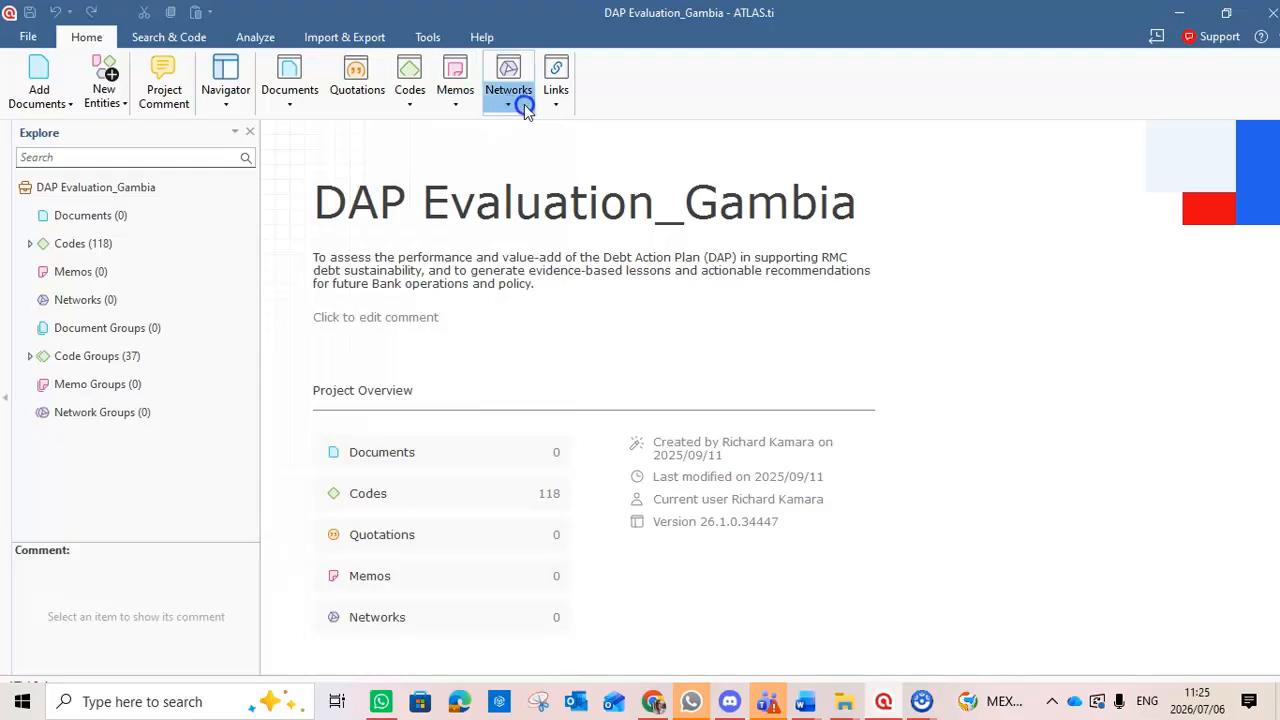
{"action": "left_click", "coordinate": [450, 121]}
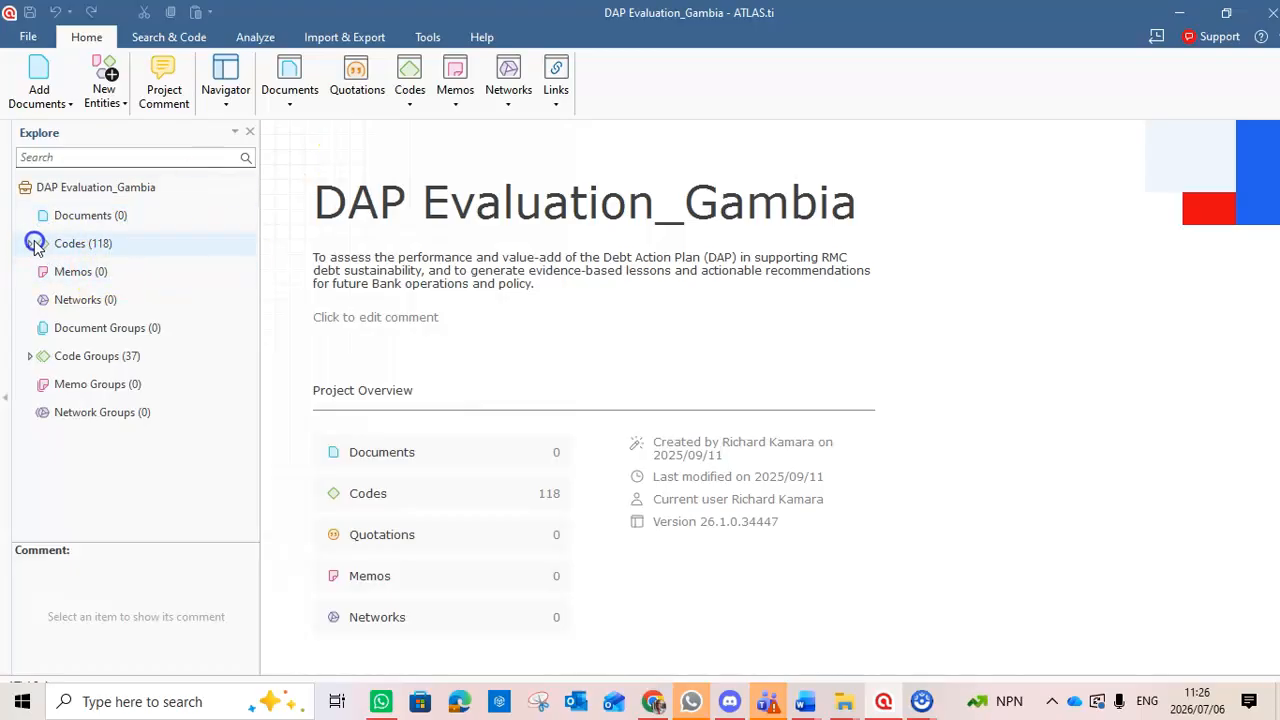
Slightly widen the project explorer, expand its Code Groups branch and open the Code Manager.
{"action": "left_click", "coordinate": [256, 249]}
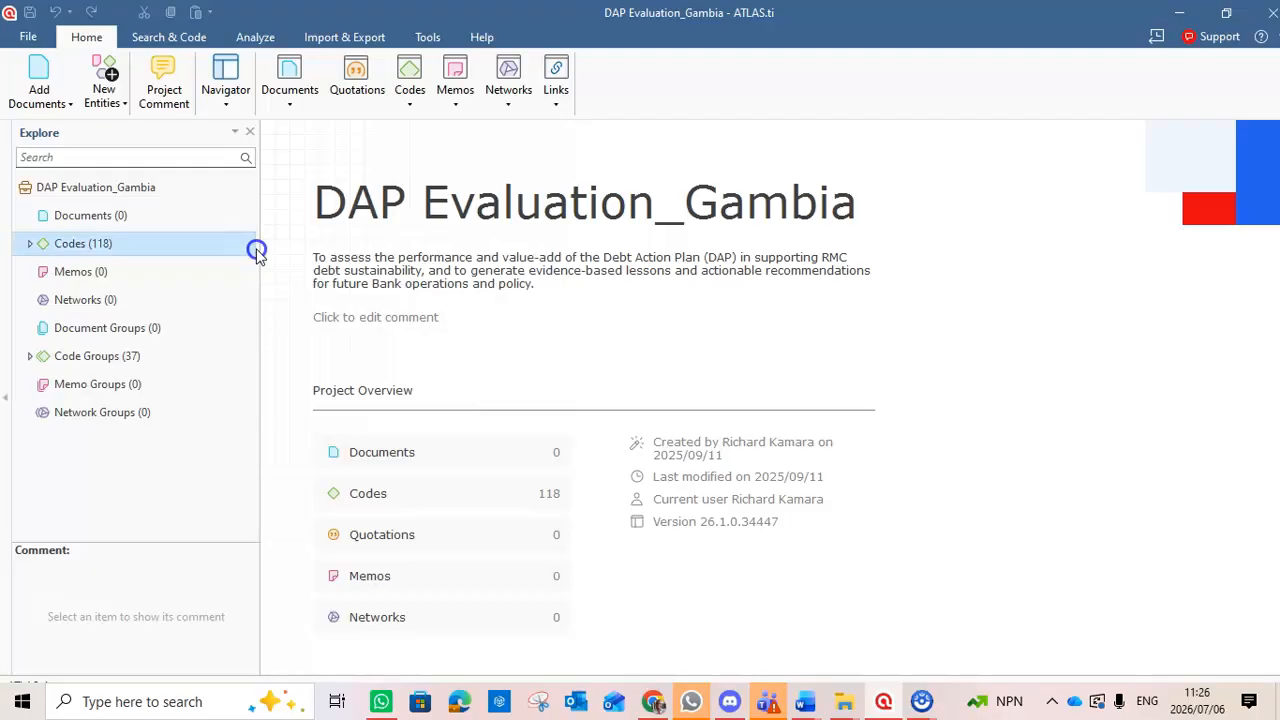
{"action": "left_click_drag", "start_coordinate": [258, 249], "coordinate": [280, 245]}
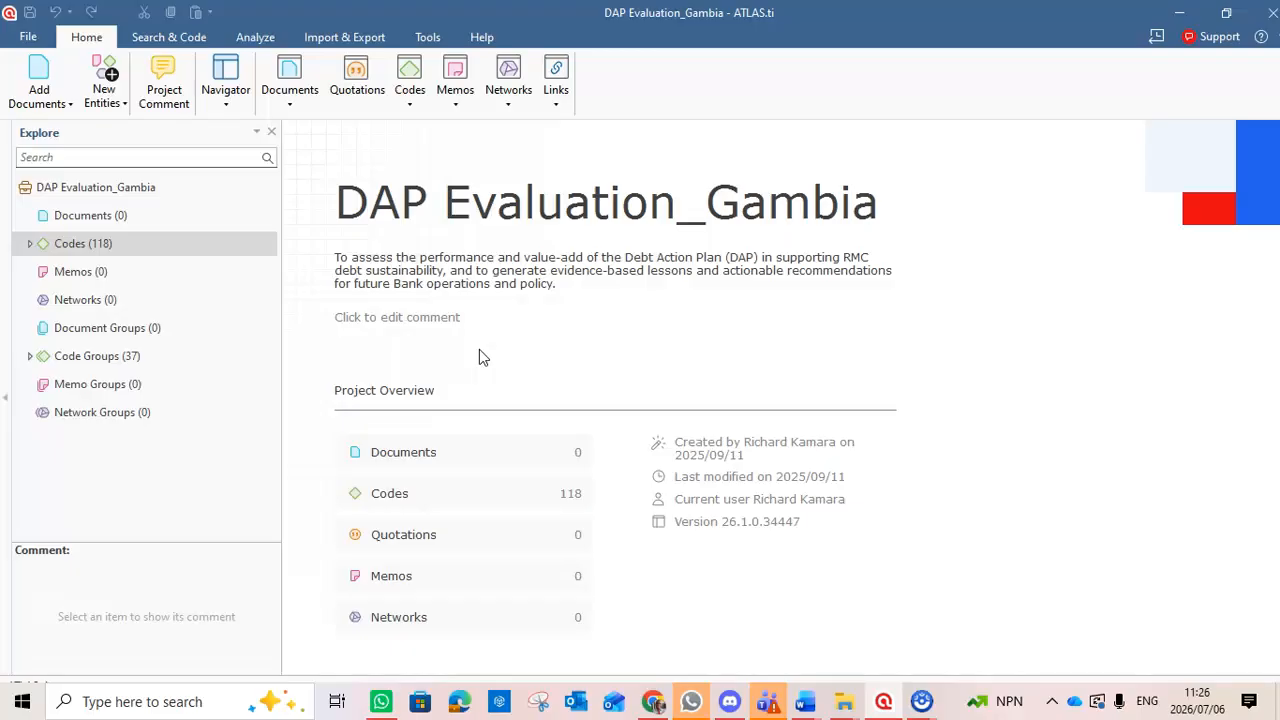
{"action": "left_click", "coordinate": [31, 356]}
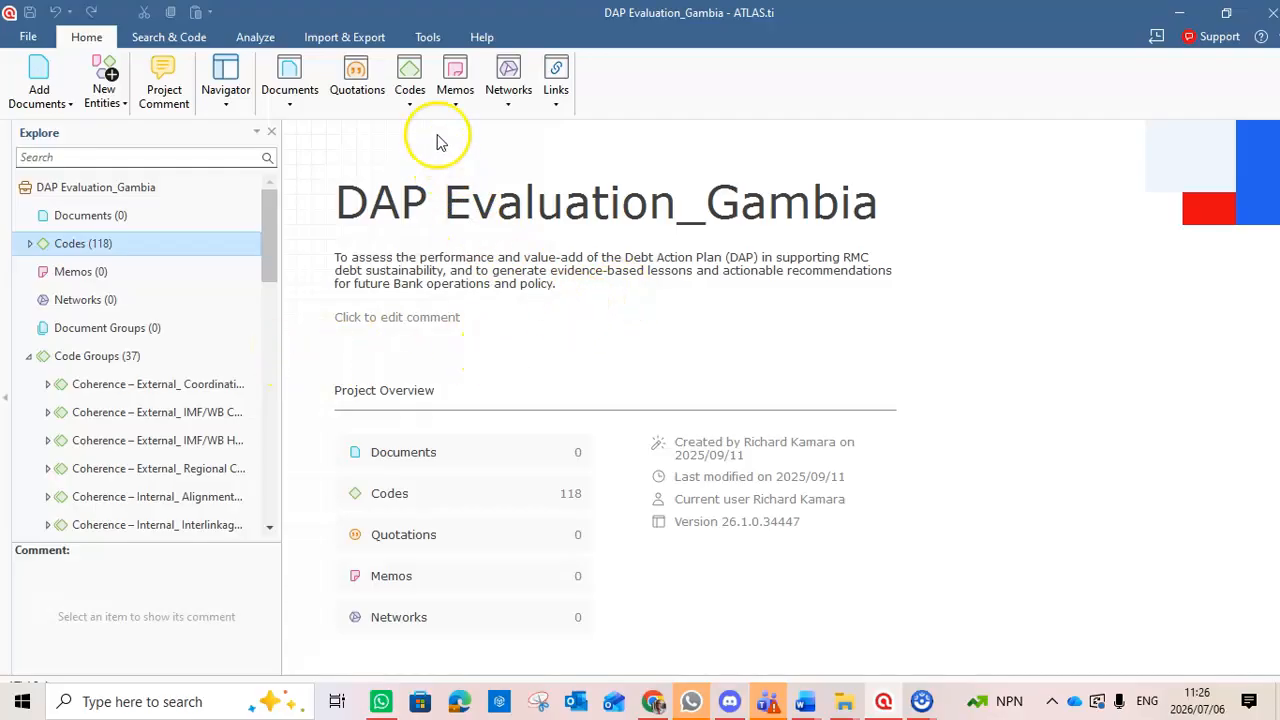
{"action": "left_click", "coordinate": [410, 75]}
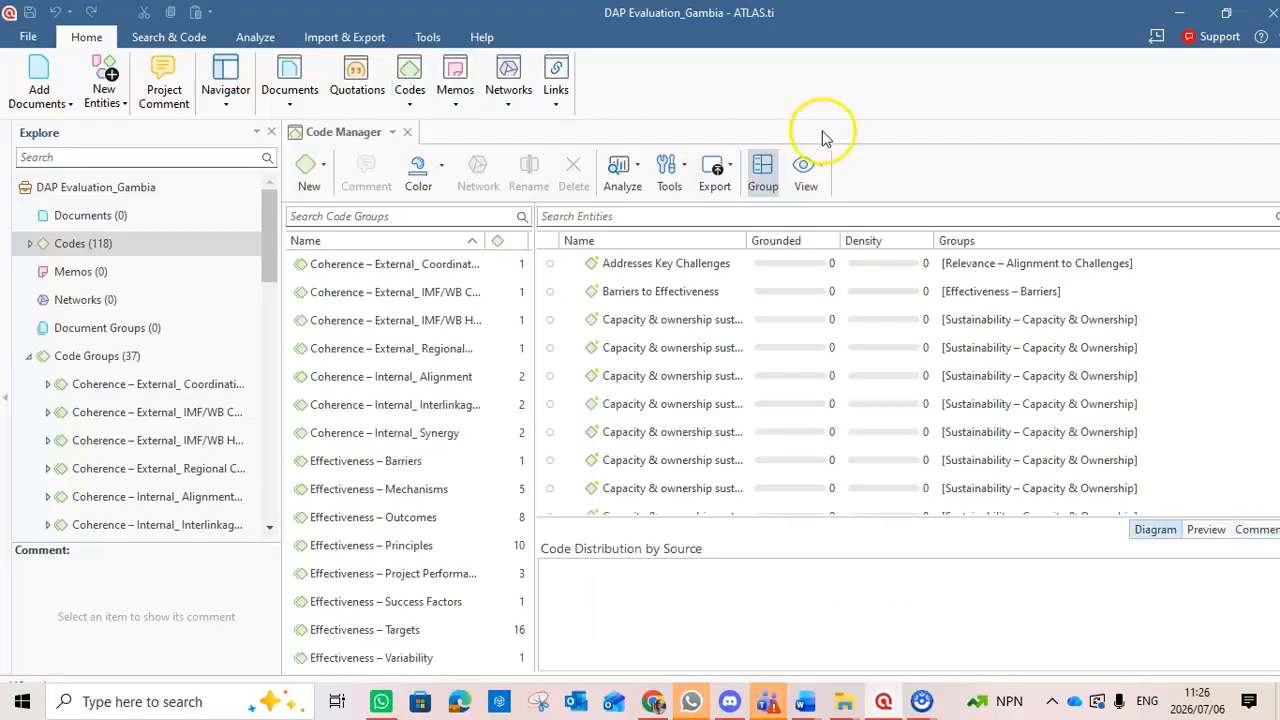
Filter the code list to show only the codes in the Effectiveness – Targets group.
{"action": "left_click", "coordinate": [949, 106]}
{"action": "left_click", "coordinate": [398, 632]}
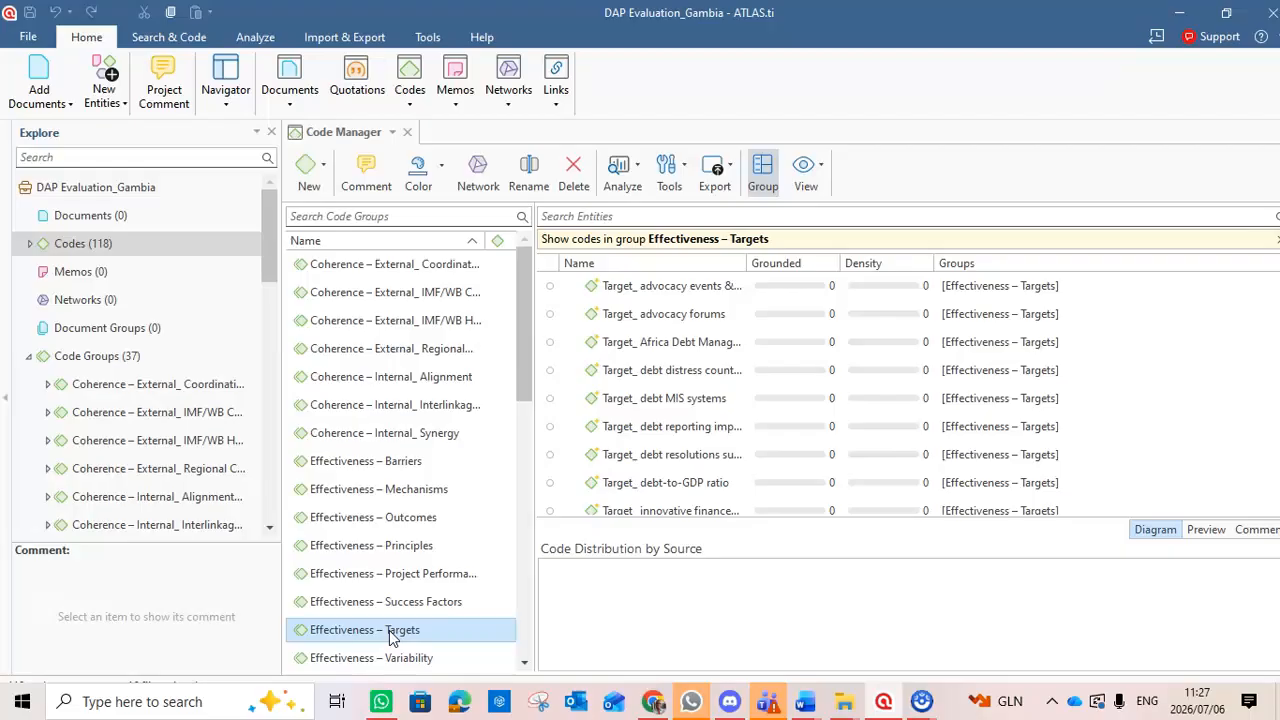
{"action": "left_click", "coordinate": [389, 630]}
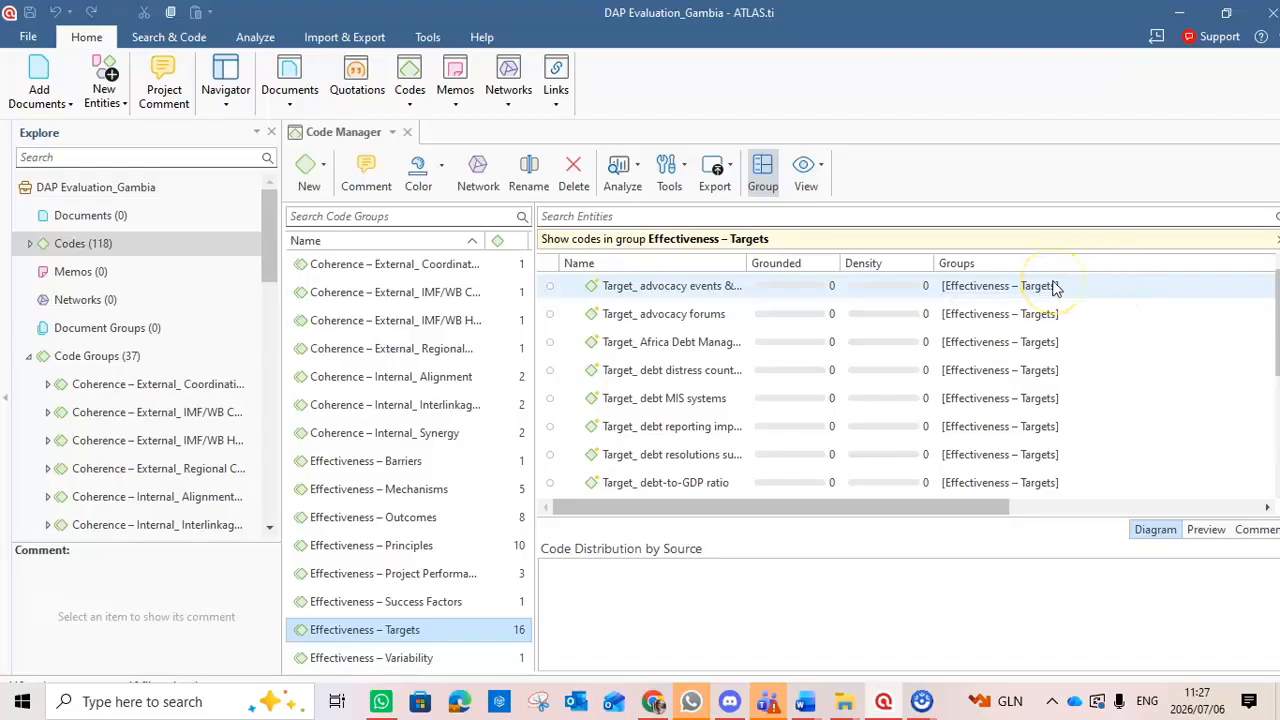
Select all codes in the Effectiveness – Targets group as one continuous range, from the first to the last.
{"action": "left_click", "coordinate": [1055, 288]}
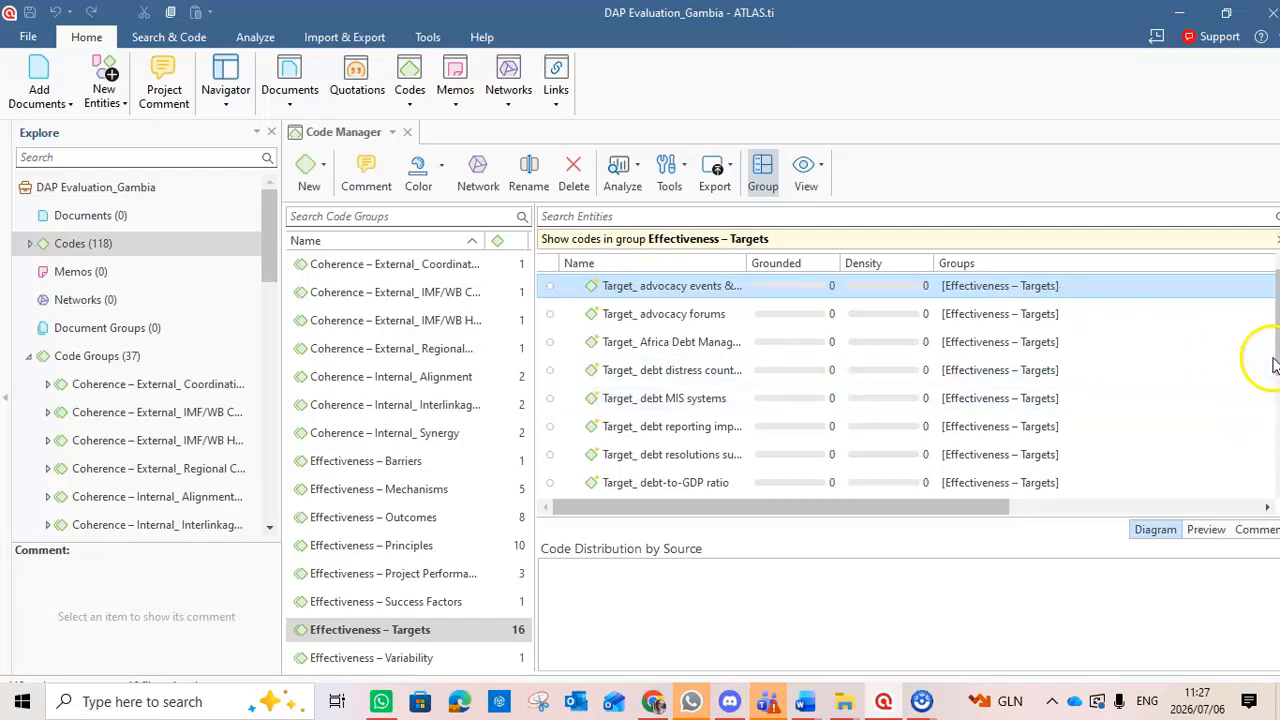
{"action": "scroll", "coordinate": [1274, 365], "scroll_direction": "down", "scroll_amount": 1}
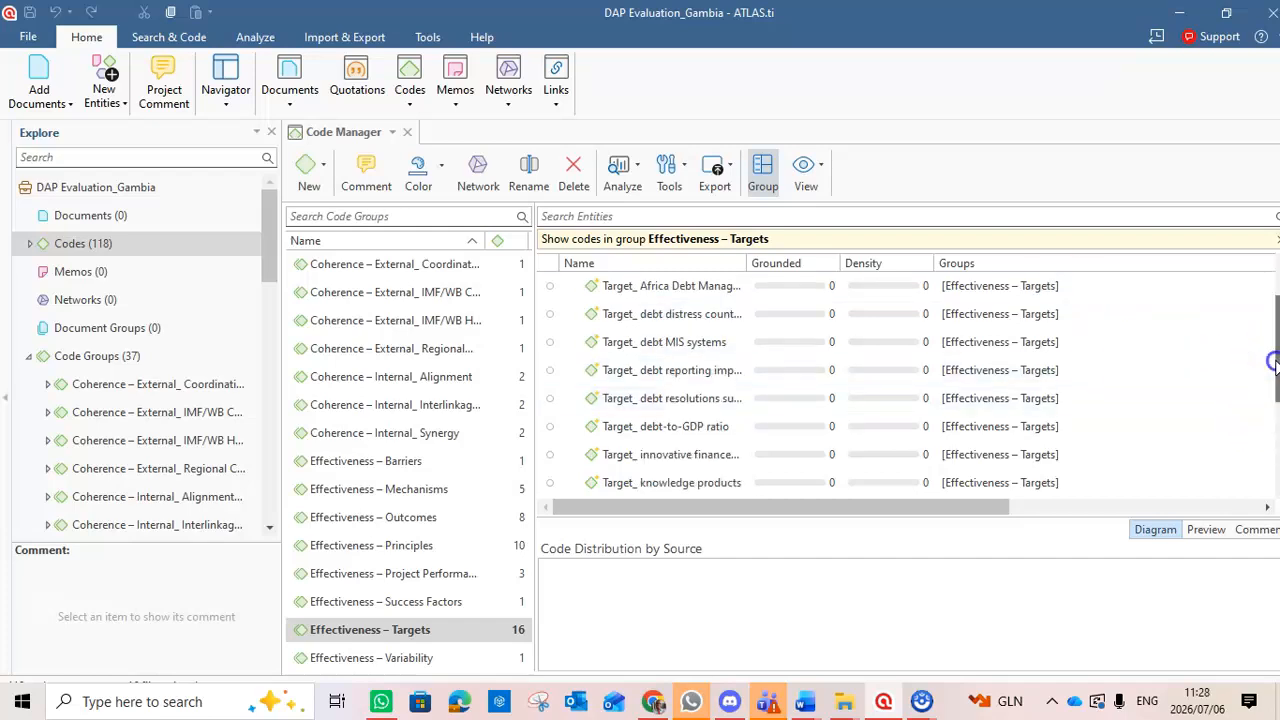
{"action": "scroll", "coordinate": [1274, 375], "scroll_direction": "down", "scroll_amount": 2}
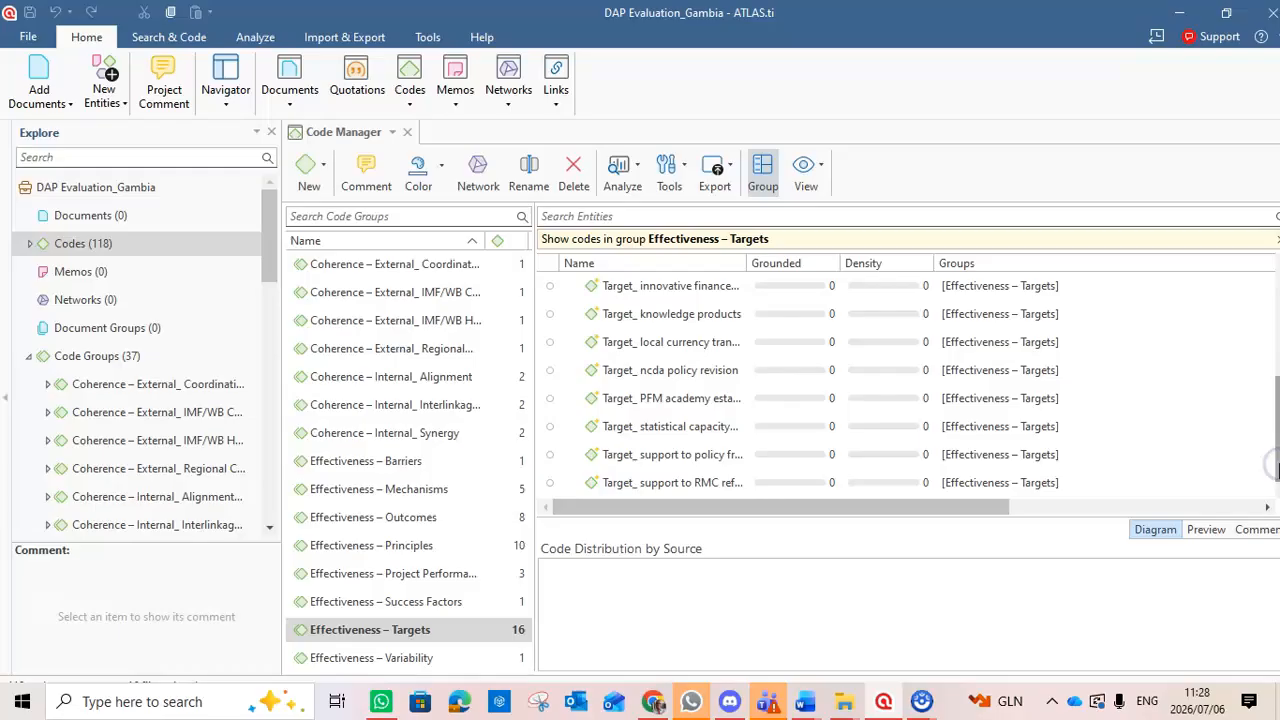
{"action": "left_click", "coordinate": [831, 477], "text": "shift"}
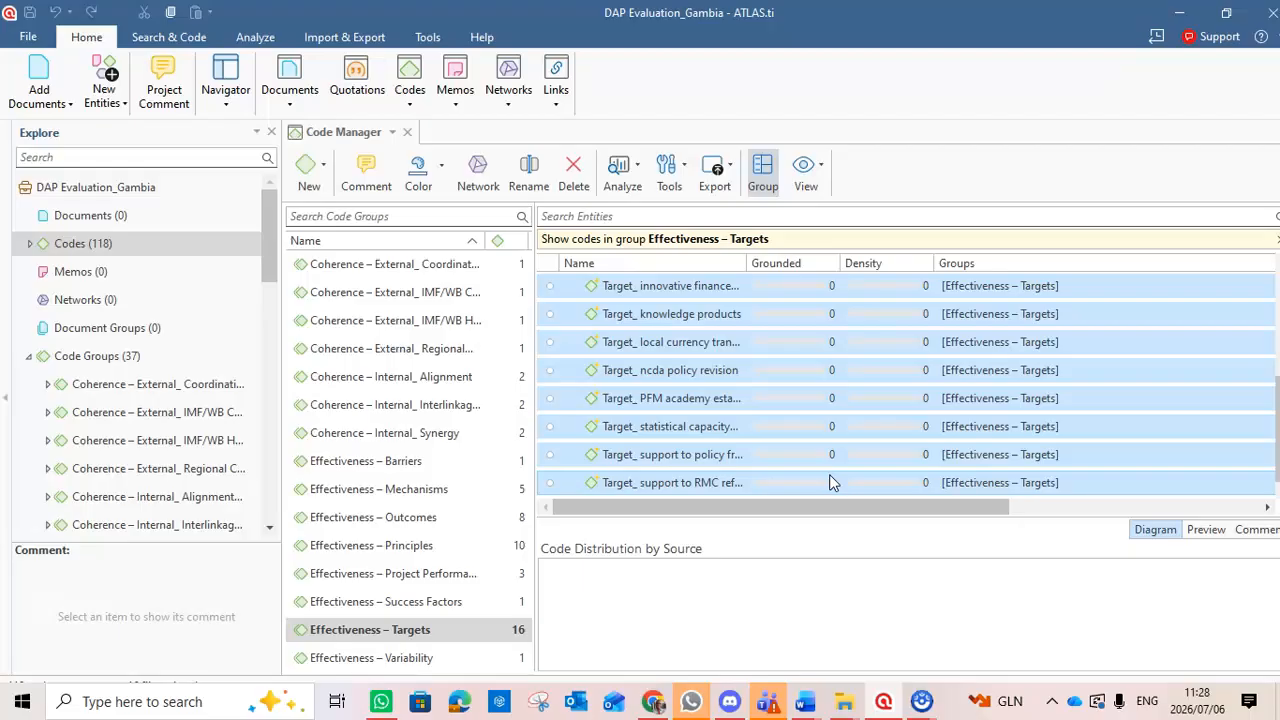
{"action": "left_click", "coordinate": [1276, 415]}
{"action": "left_click_drag", "start_coordinate": [1276, 415], "coordinate": [1275, 280]}
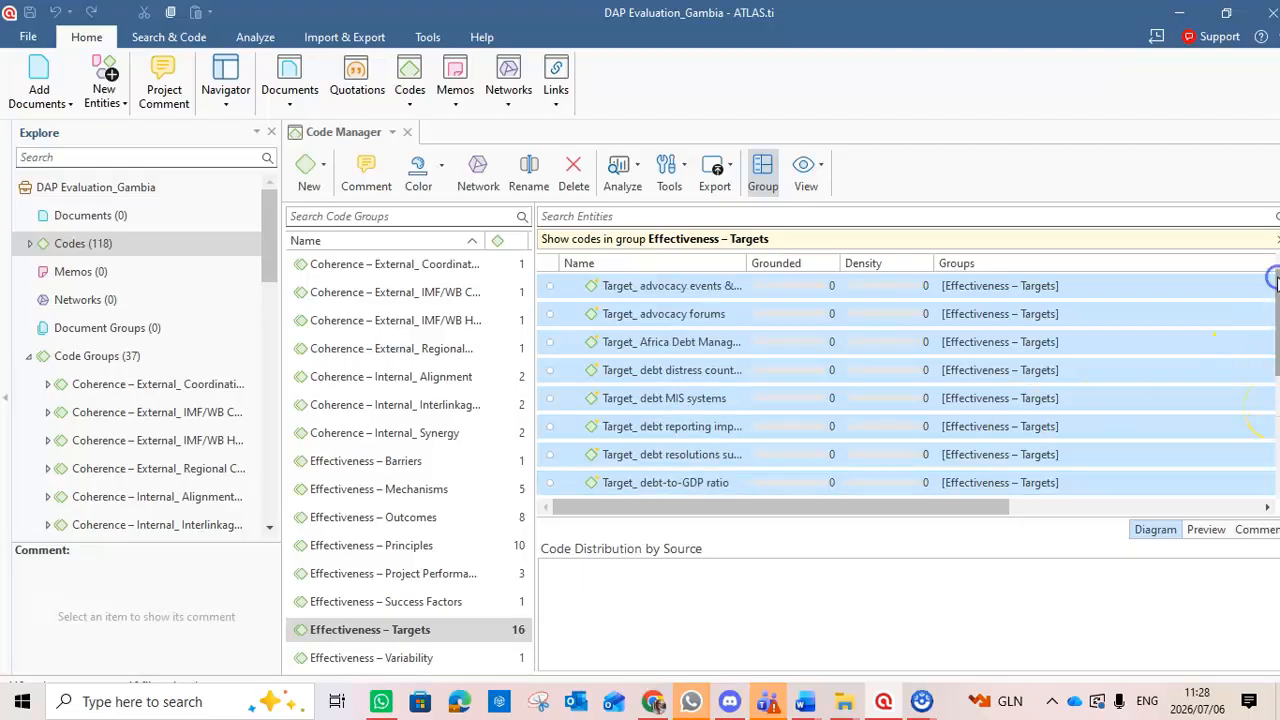
Add codes to the selection one at a time, from Target_ advocacy events down to Target_ debt-to-GDP ratio, and clear that multiple selection.
{"action": "left_click", "coordinate": [1106, 280]}
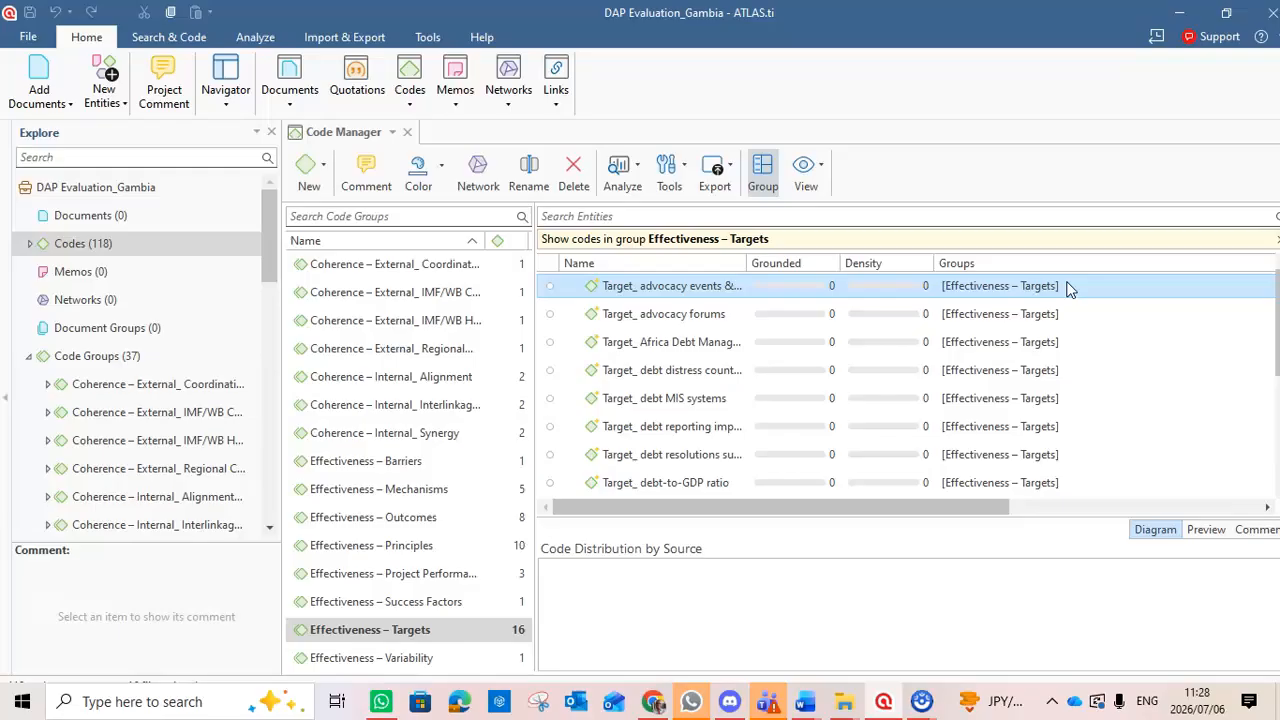
{"action": "left_click", "coordinate": [984, 316], "text": "ctrl"}
{"action": "left_click", "coordinate": [976, 342], "text": "ctrl"}
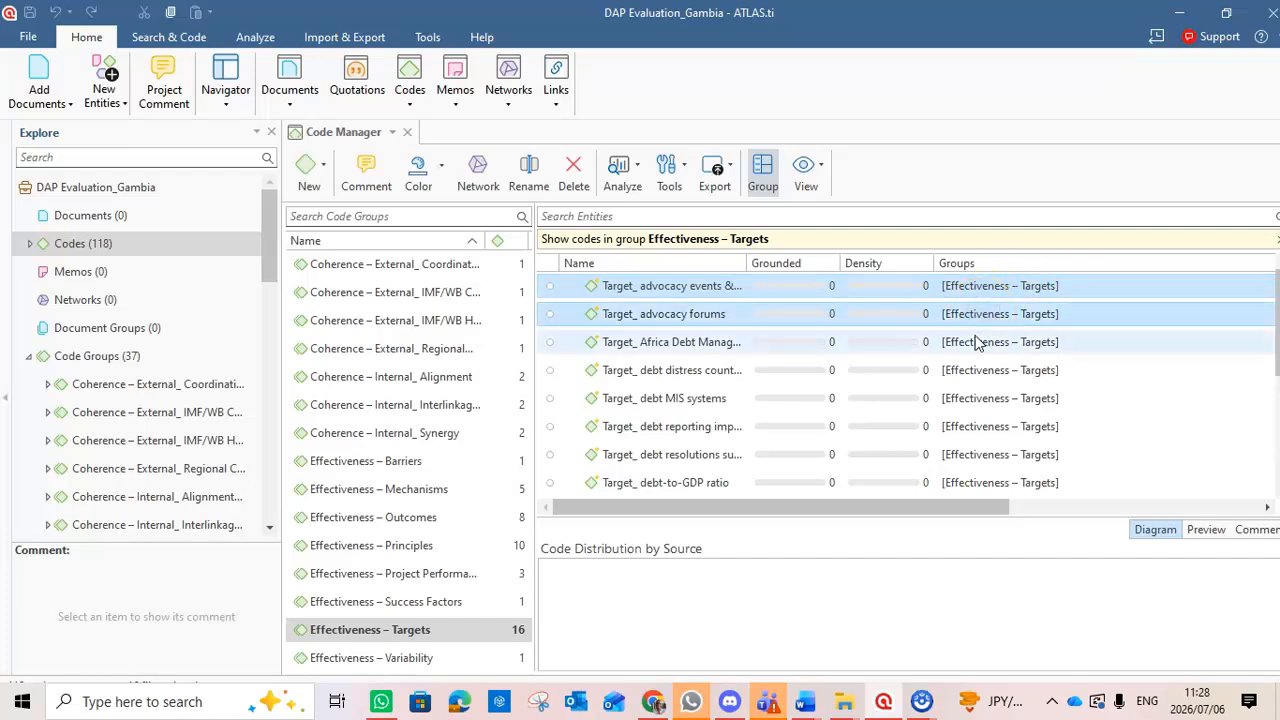
{"action": "left_click", "coordinate": [973, 370], "text": "ctrl"}
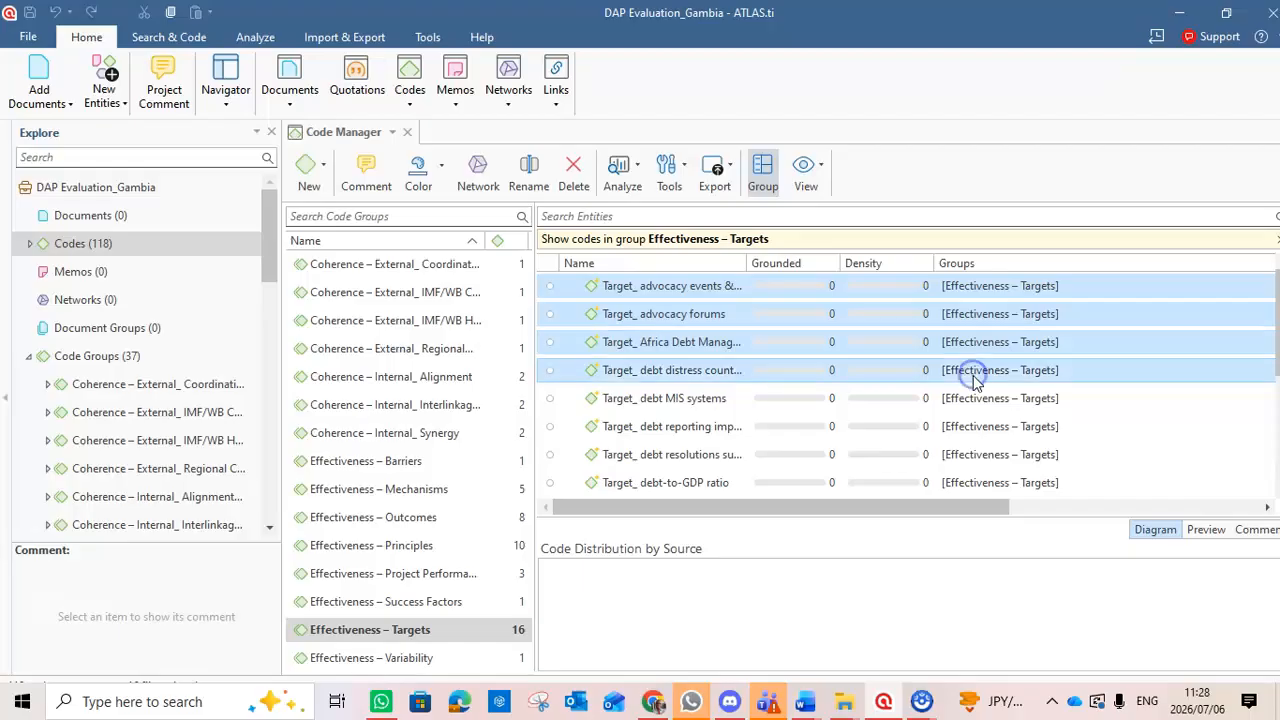
{"action": "left_click", "coordinate": [974, 400], "text": "ctrl"}
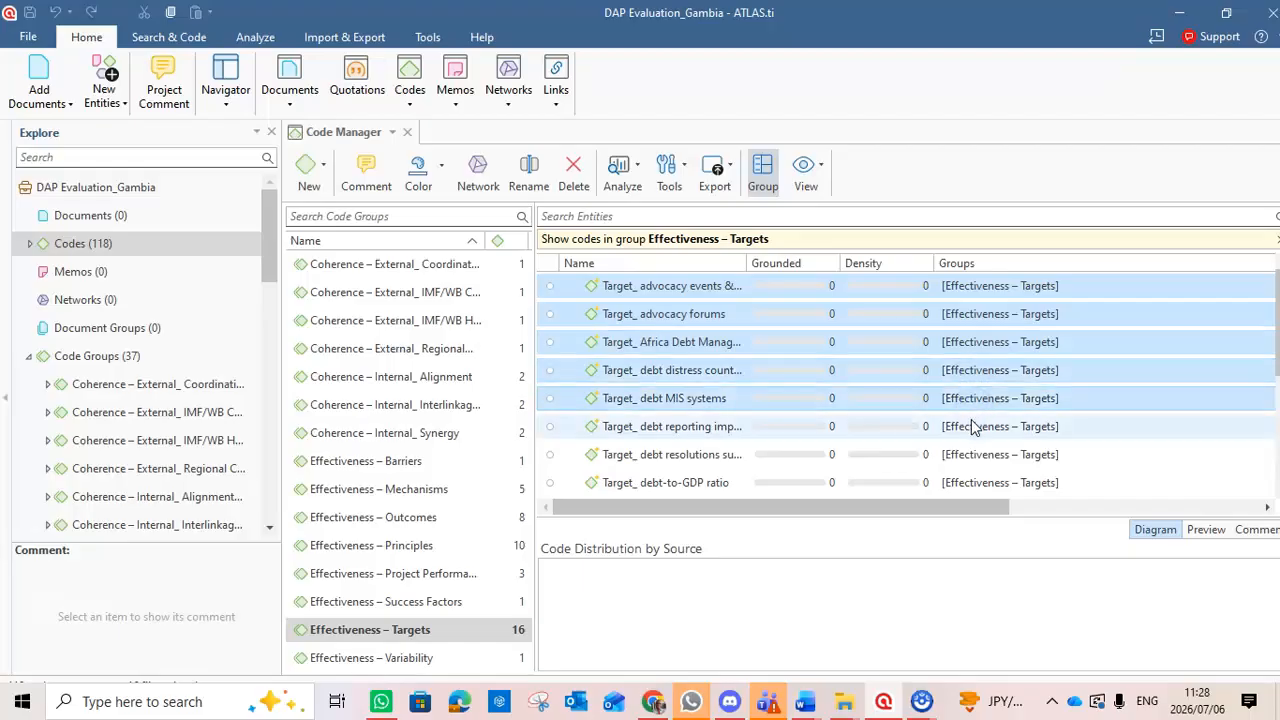
{"action": "left_click", "coordinate": [972, 426], "text": "ctrl"}
{"action": "left_click", "coordinate": [977, 455], "text": "ctrl"}
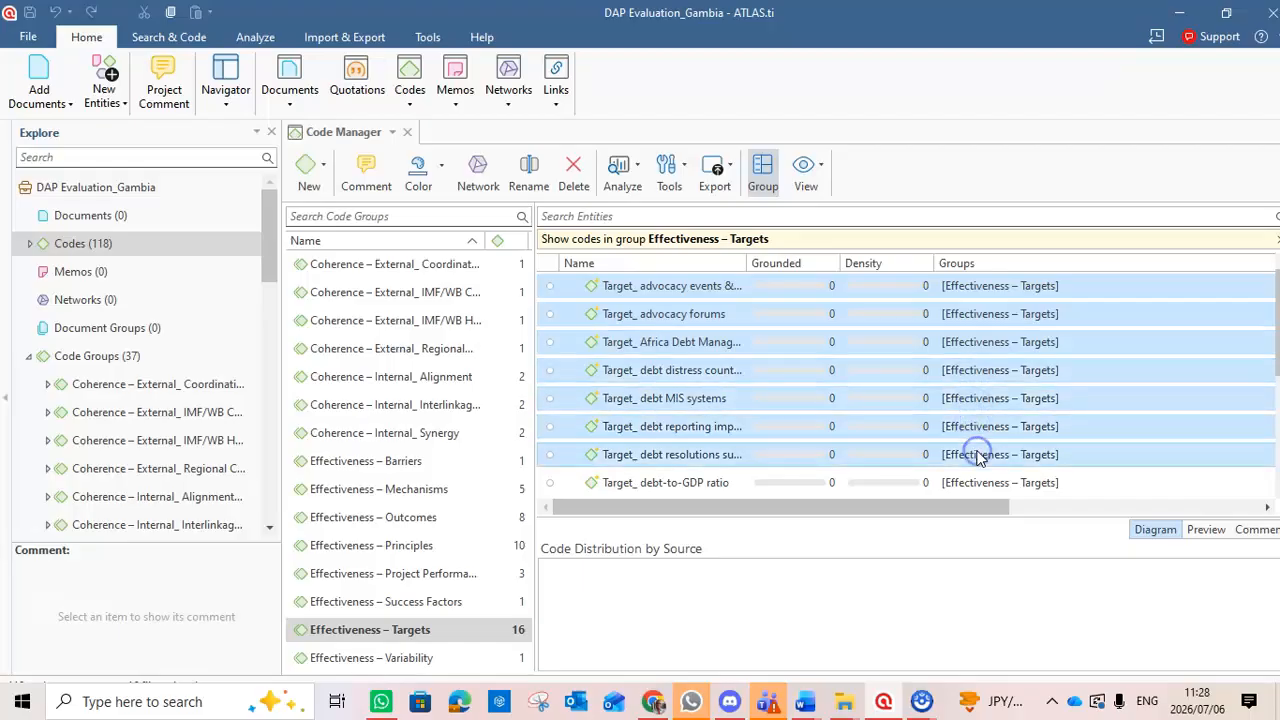
{"action": "left_click", "coordinate": [990, 483], "text": "ctrl"}
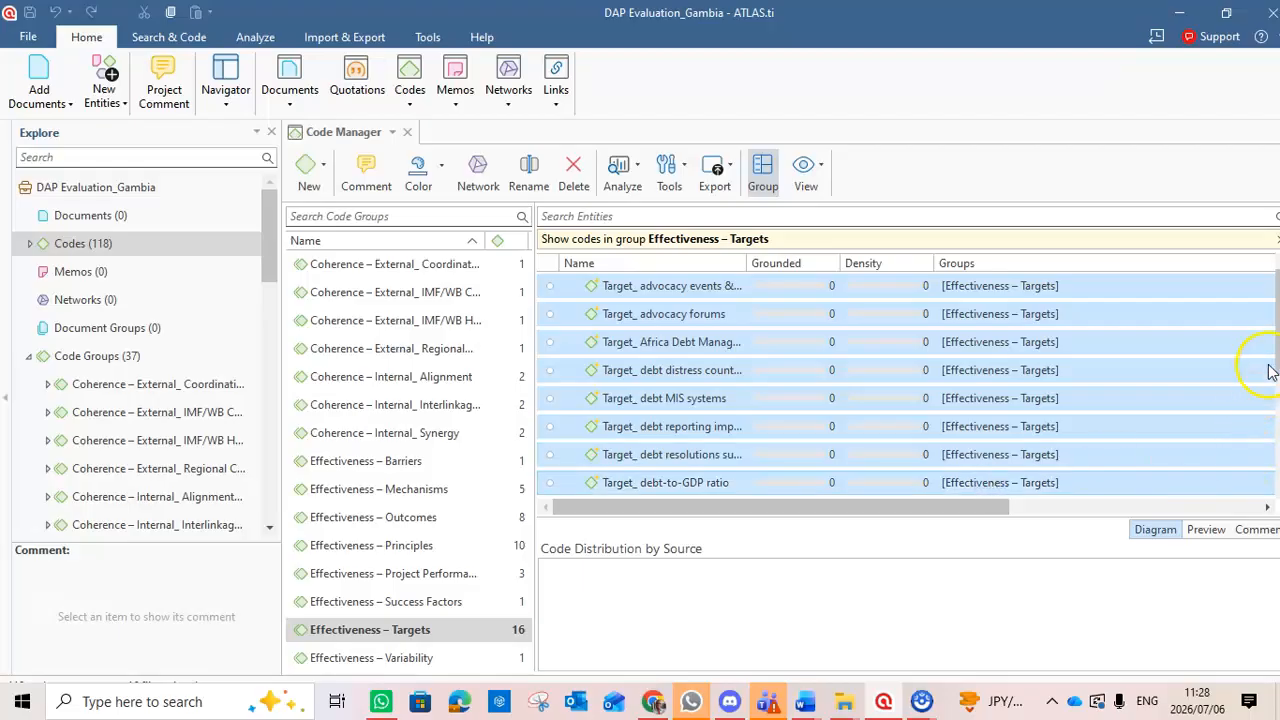
{"action": "left_click_drag", "start_coordinate": [1274, 357], "coordinate": [1270, 446]}
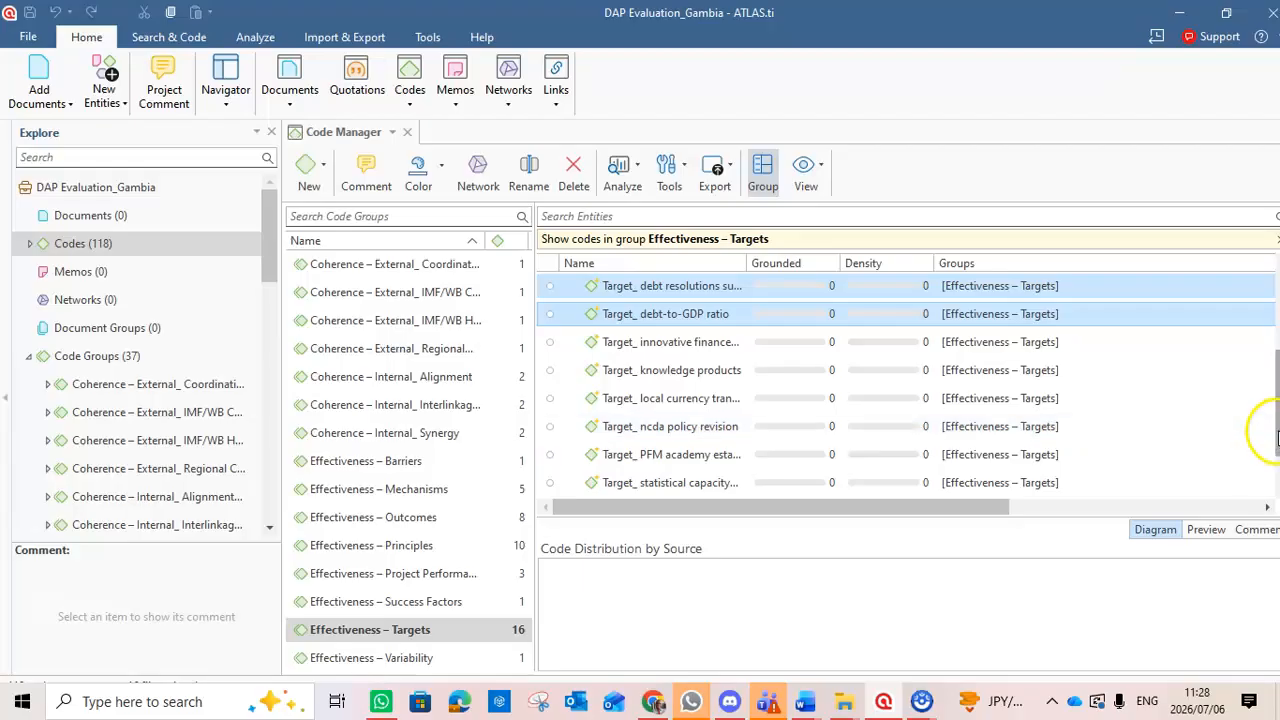
{"action": "left_click_drag", "start_coordinate": [1275, 432], "coordinate": [1275, 342]}
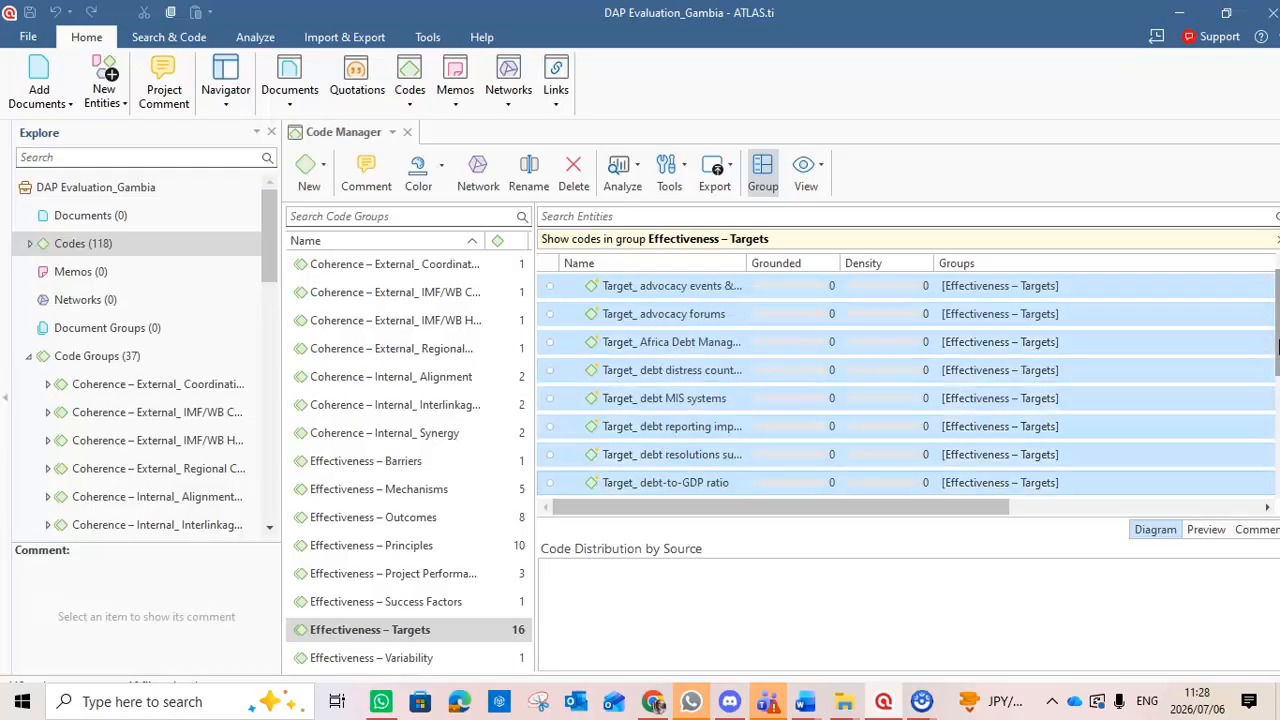
{"action": "left_click", "coordinate": [1218, 316]}
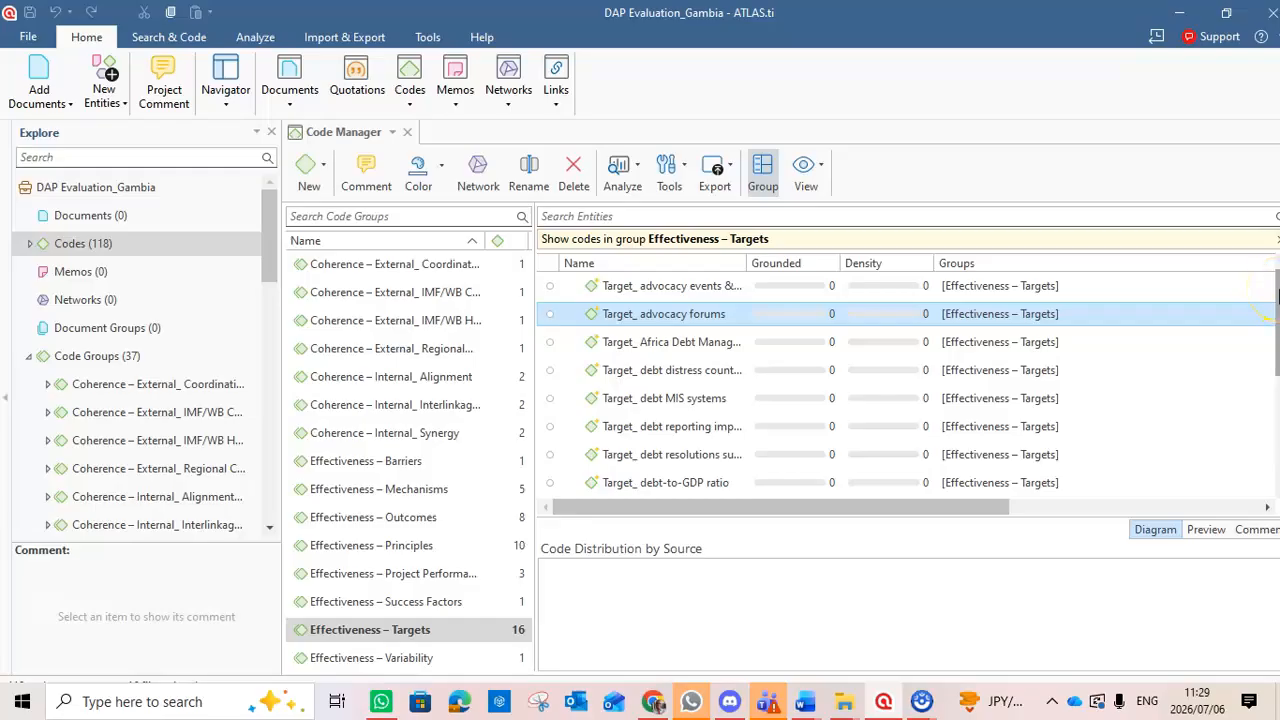
Select the full range of target codes, from Target_ advocacy events through the last Target_ support to RMC code.
{"action": "left_click", "coordinate": [1110, 287]}
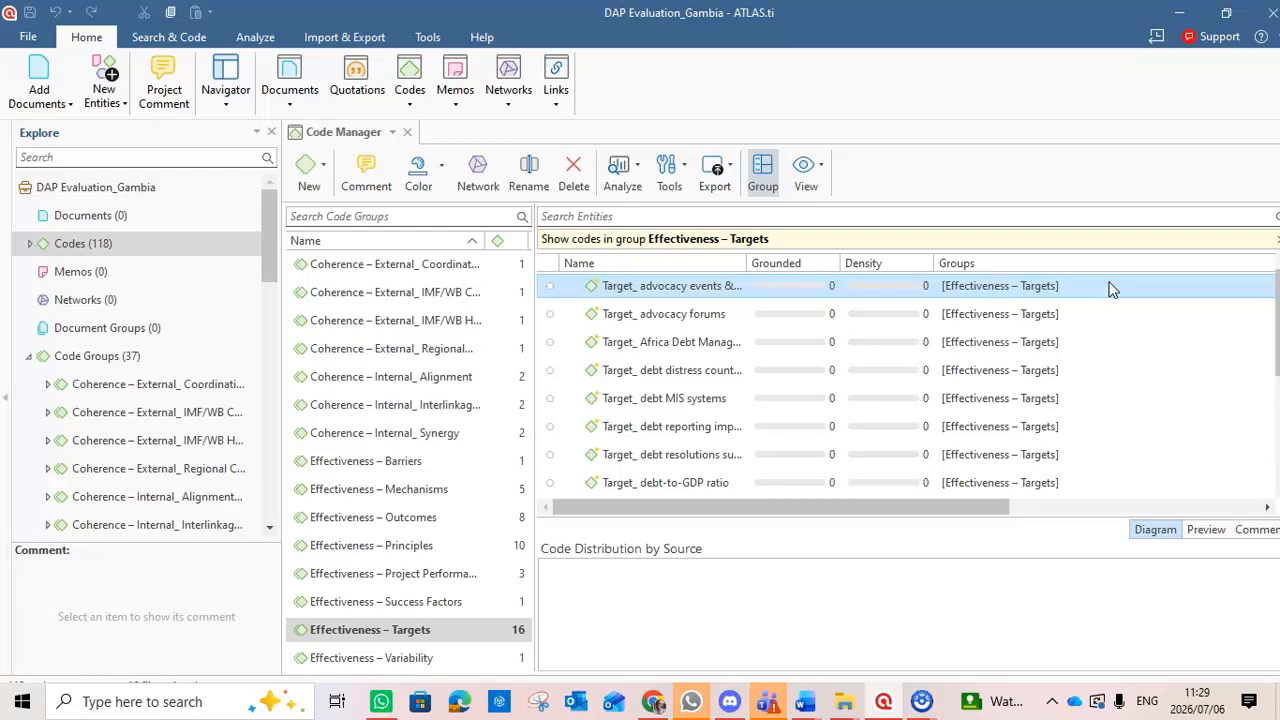
{"action": "scroll", "coordinate": [1272, 360], "scroll_direction": "down", "scroll_amount": 1}
{"action": "left_click_drag", "start_coordinate": [1274, 360], "coordinate": [1273, 461]}
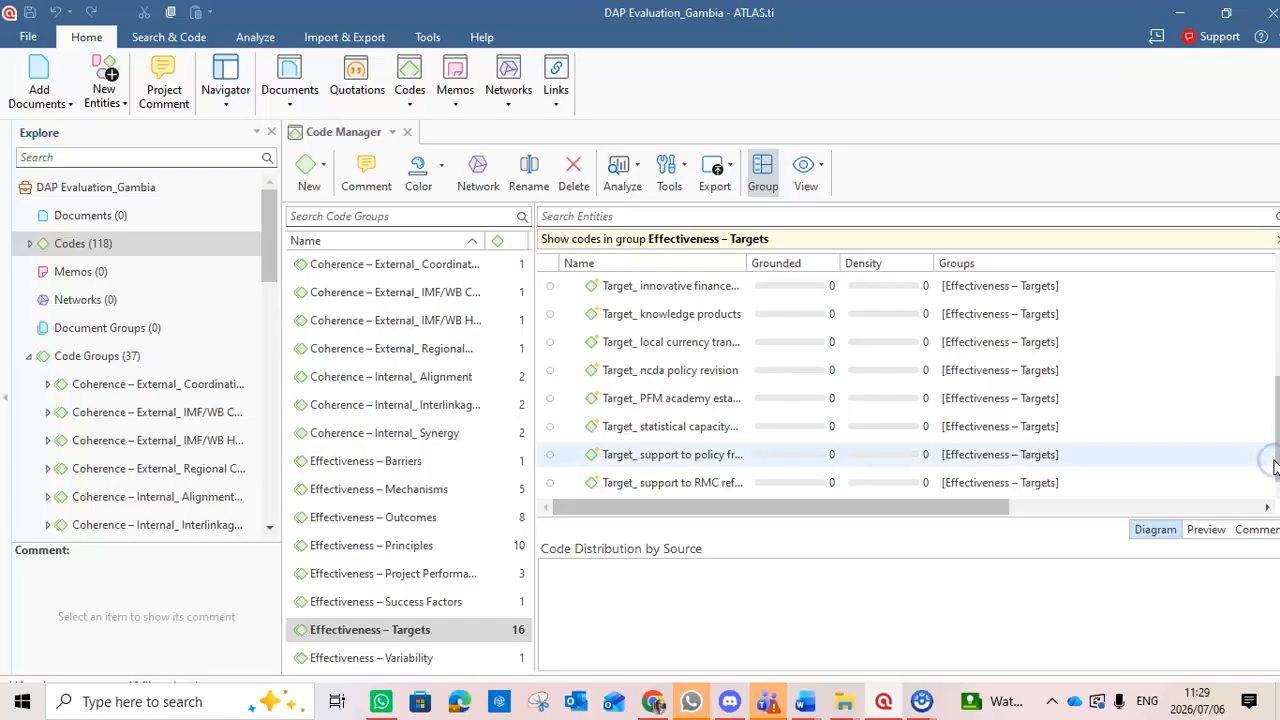
{"action": "left_click", "coordinate": [980, 487], "text": "shift"}
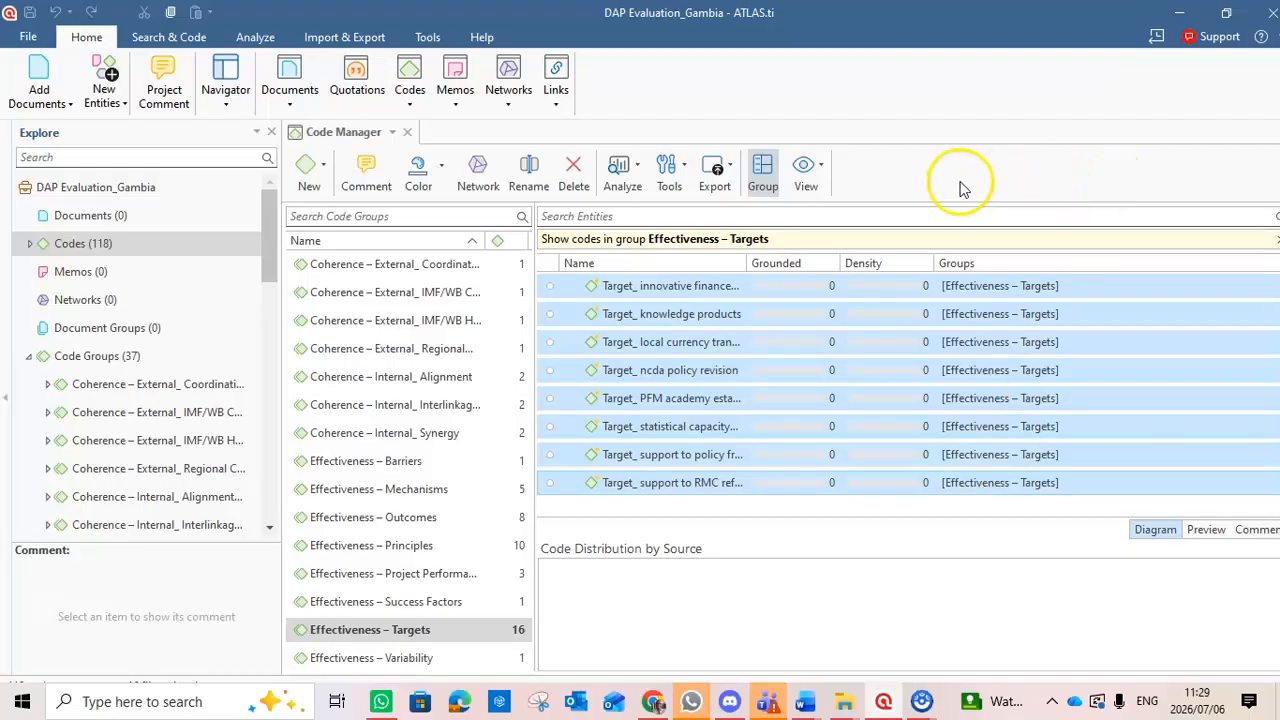
Create a code report for the selected items with no grouping, including quotations and their content.
{"action": "left_click", "coordinate": [716, 172]}
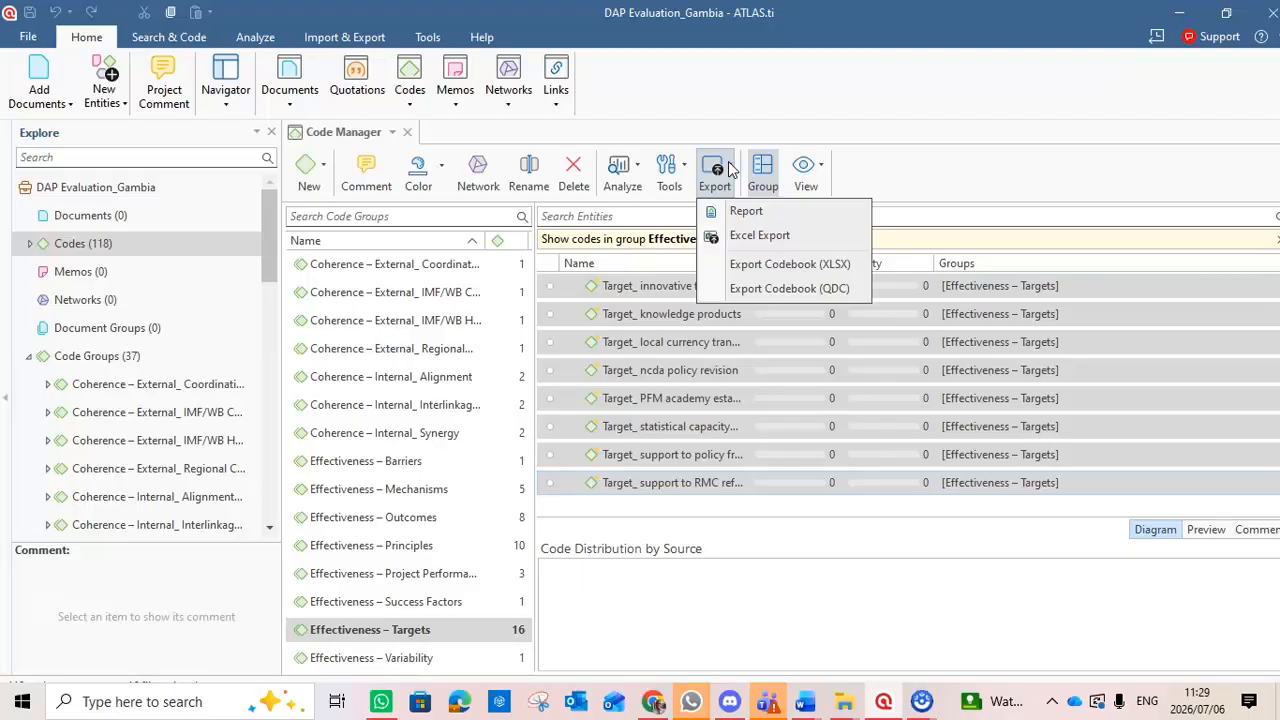
{"action": "left_click", "coordinate": [757, 216]}
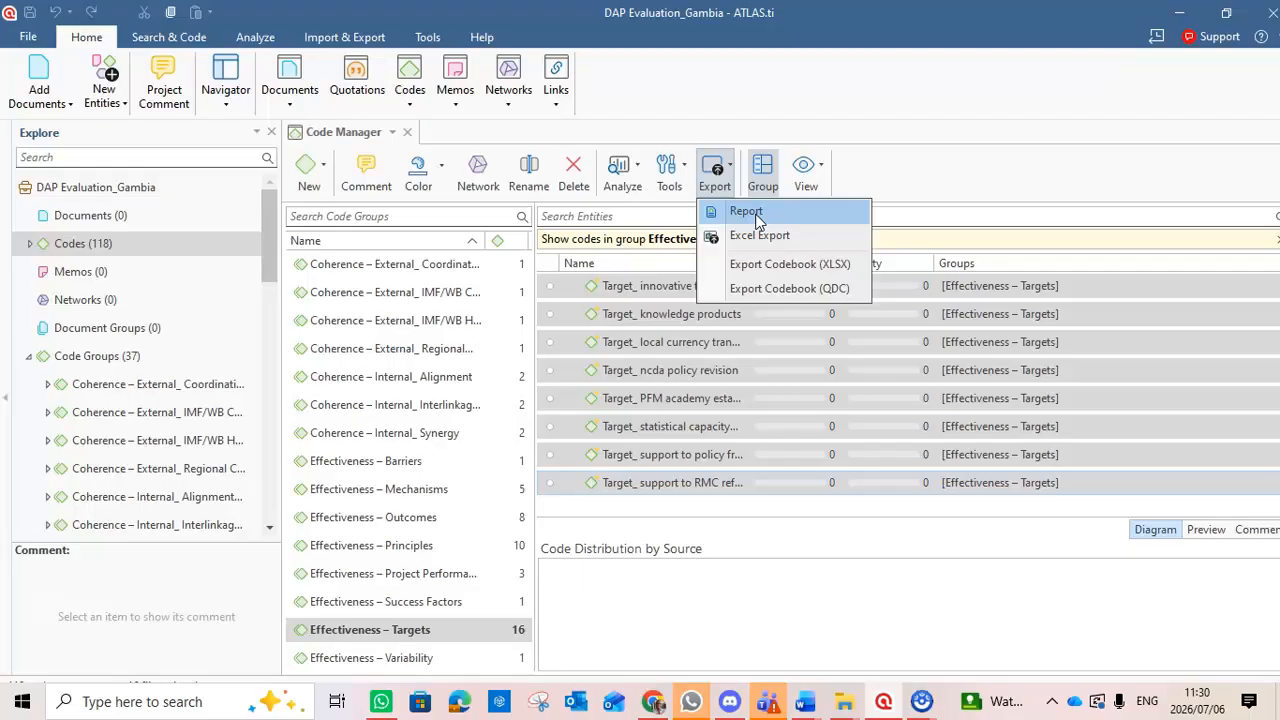
{"action": "left_click", "coordinate": [757, 218]}
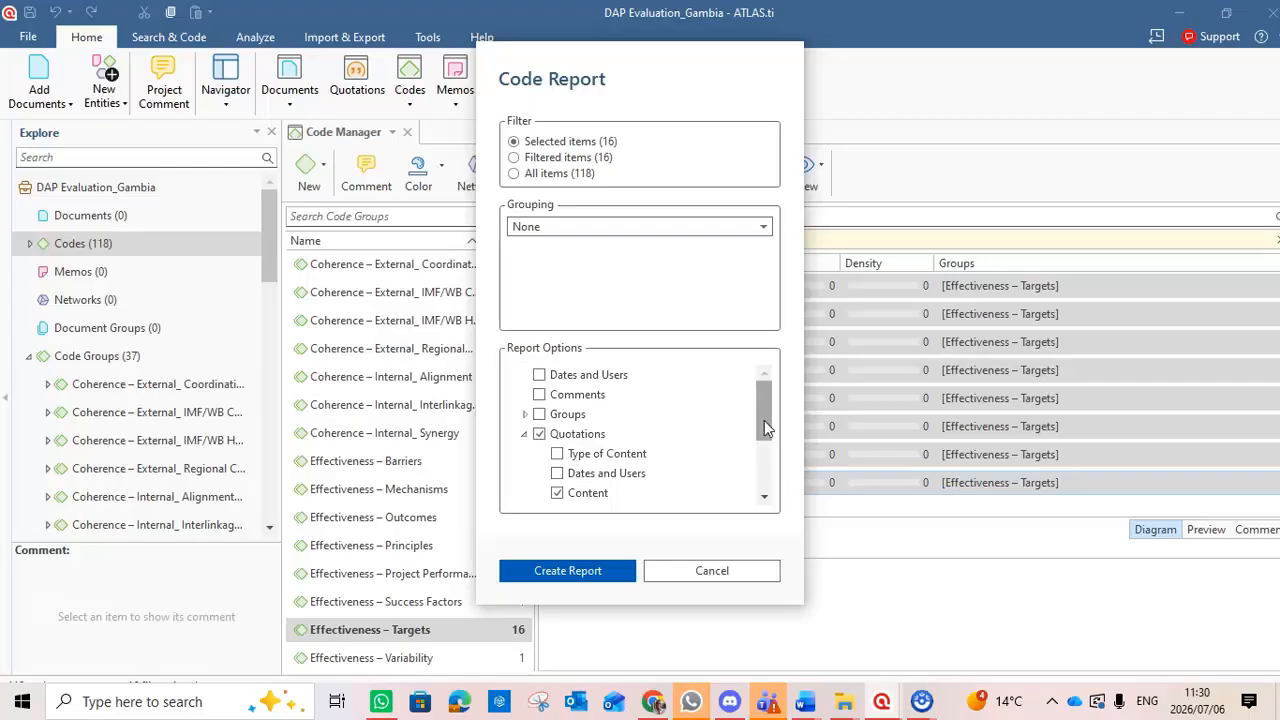
{"action": "left_click_drag", "start_coordinate": [764, 420], "coordinate": [758, 488]}
{"action": "left_click", "coordinate": [576, 568]}
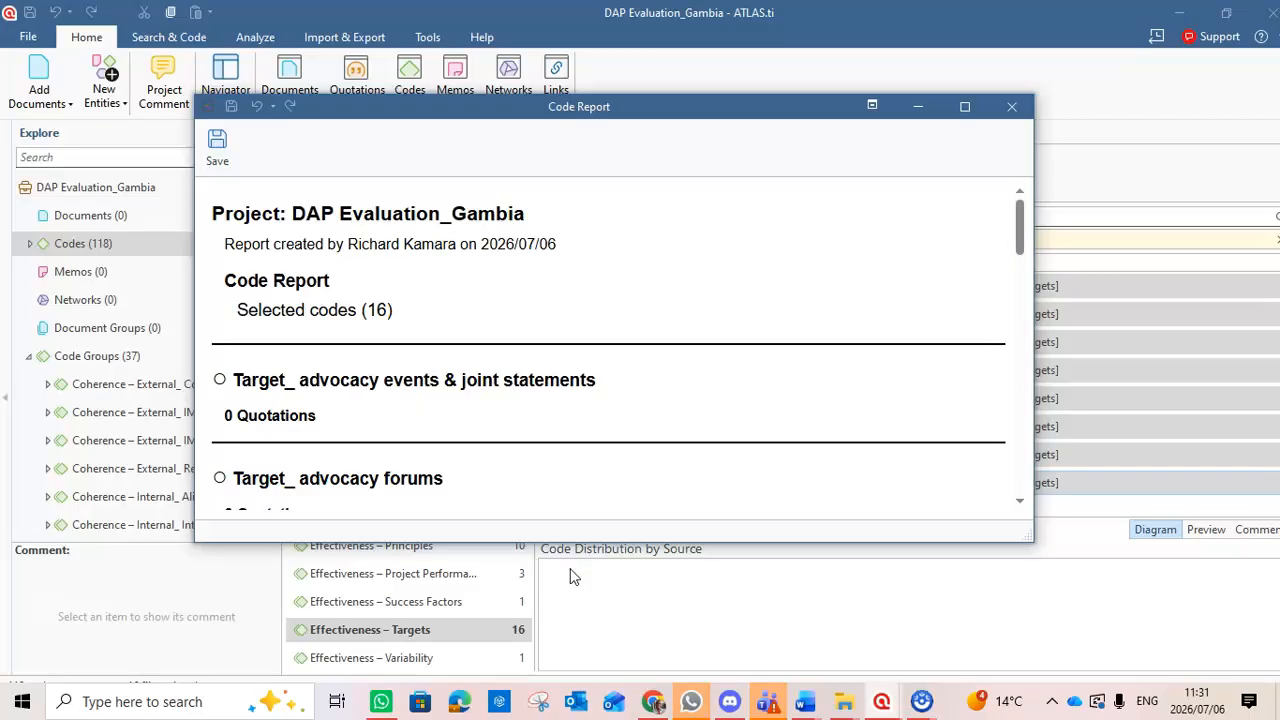
Look through the start of the code report and highlight the Target_ advocacy events & joint statements entry with its quotation line.
{"action": "left_click", "coordinate": [1018, 218]}
{"action": "left_click_drag", "start_coordinate": [1018, 218], "coordinate": [1021, 186]}
{"action": "left_click_drag", "start_coordinate": [1021, 186], "coordinate": [1021, 190]}
{"action": "left_click_drag", "start_coordinate": [1021, 190], "coordinate": [1021, 230]}
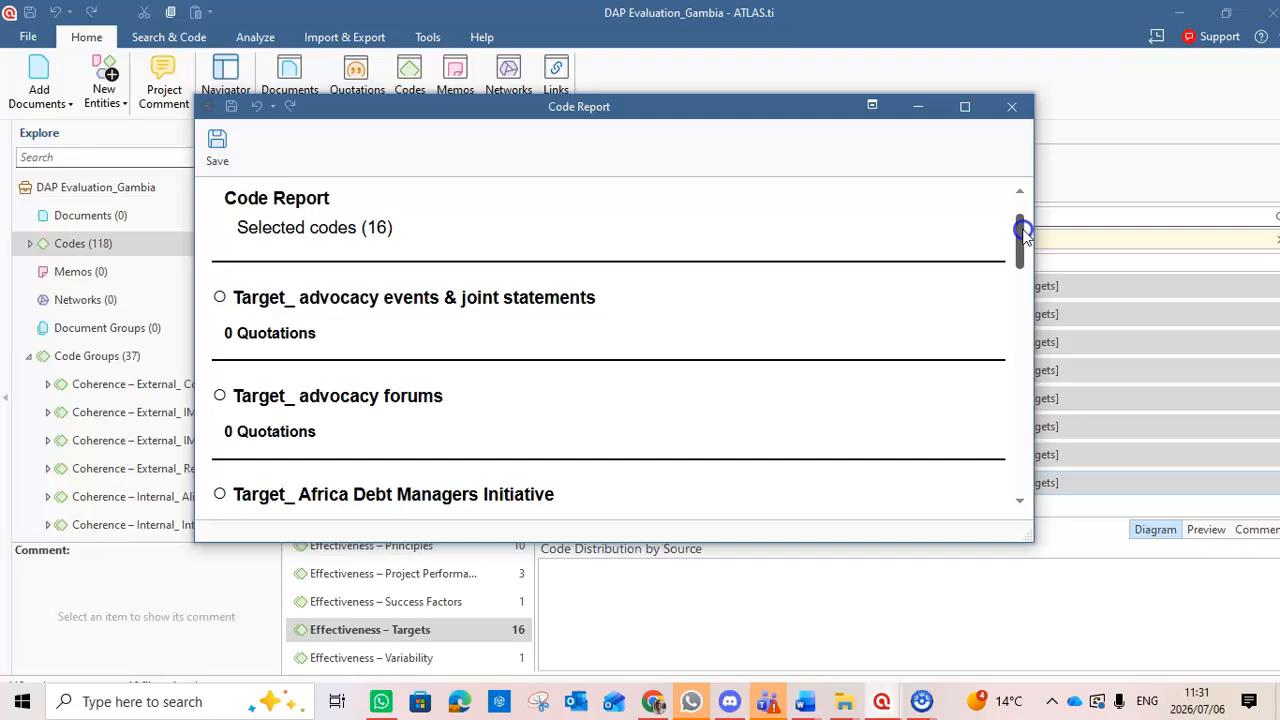
{"action": "mouse_move", "coordinate": [1022, 232]}
{"action": "left_mouse_down"}
{"action": "mouse_move", "coordinate": [1021, 243]}
{"action": "mouse_move", "coordinate": [1020, 202]}
{"action": "mouse_move", "coordinate": [1018, 237]}
{"action": "left_mouse_up"}
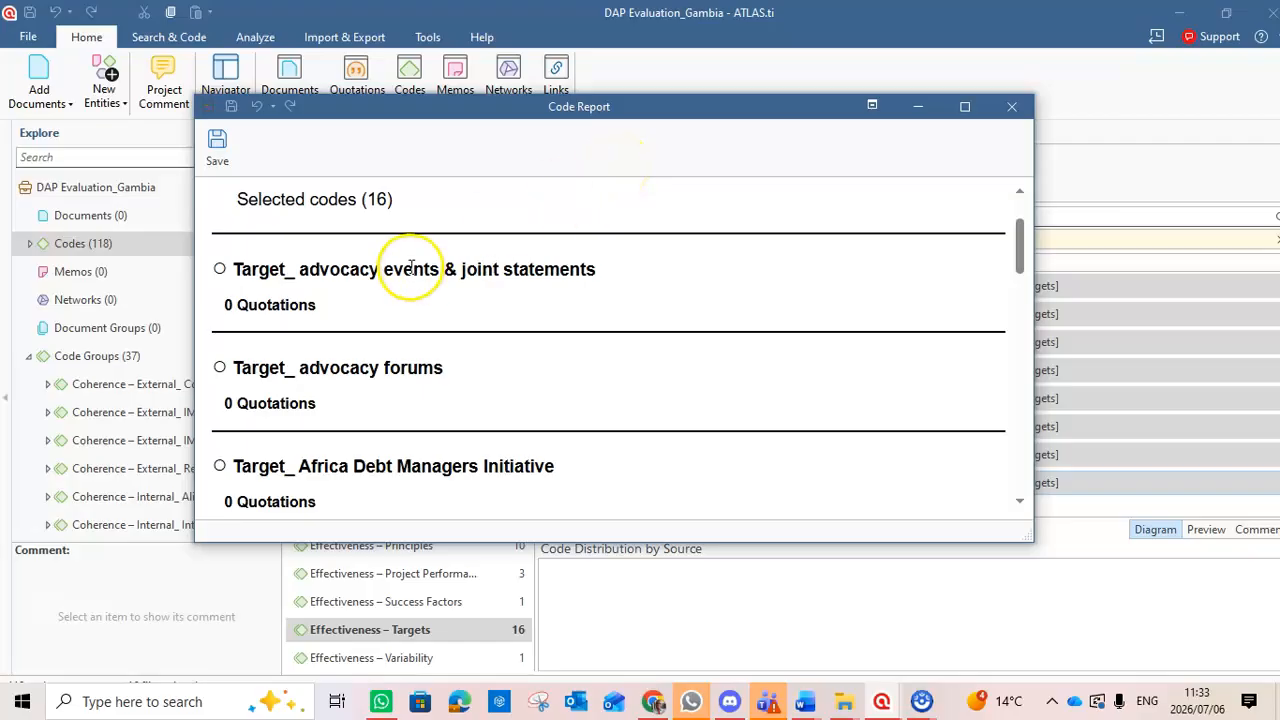
{"action": "left_click", "coordinate": [337, 306]}
{"action": "left_click_drag", "start_coordinate": [337, 306], "coordinate": [228, 262]}
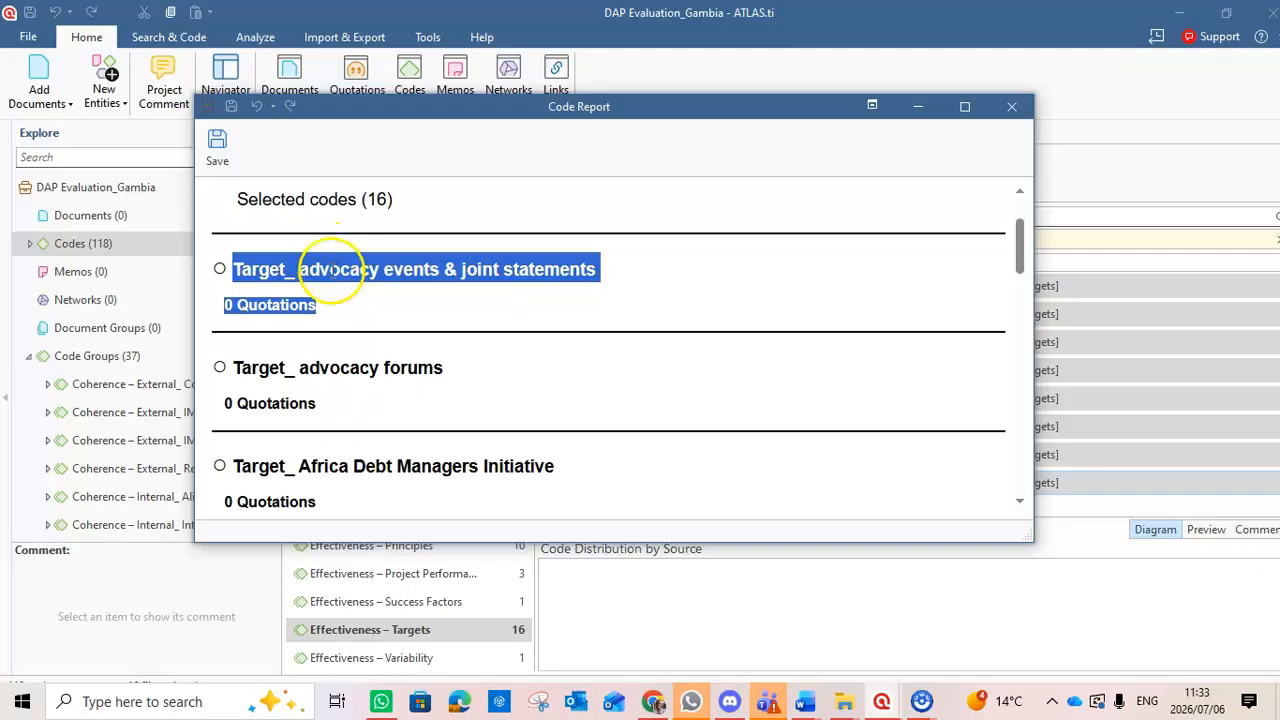
{"action": "left_click", "coordinate": [334, 300]}
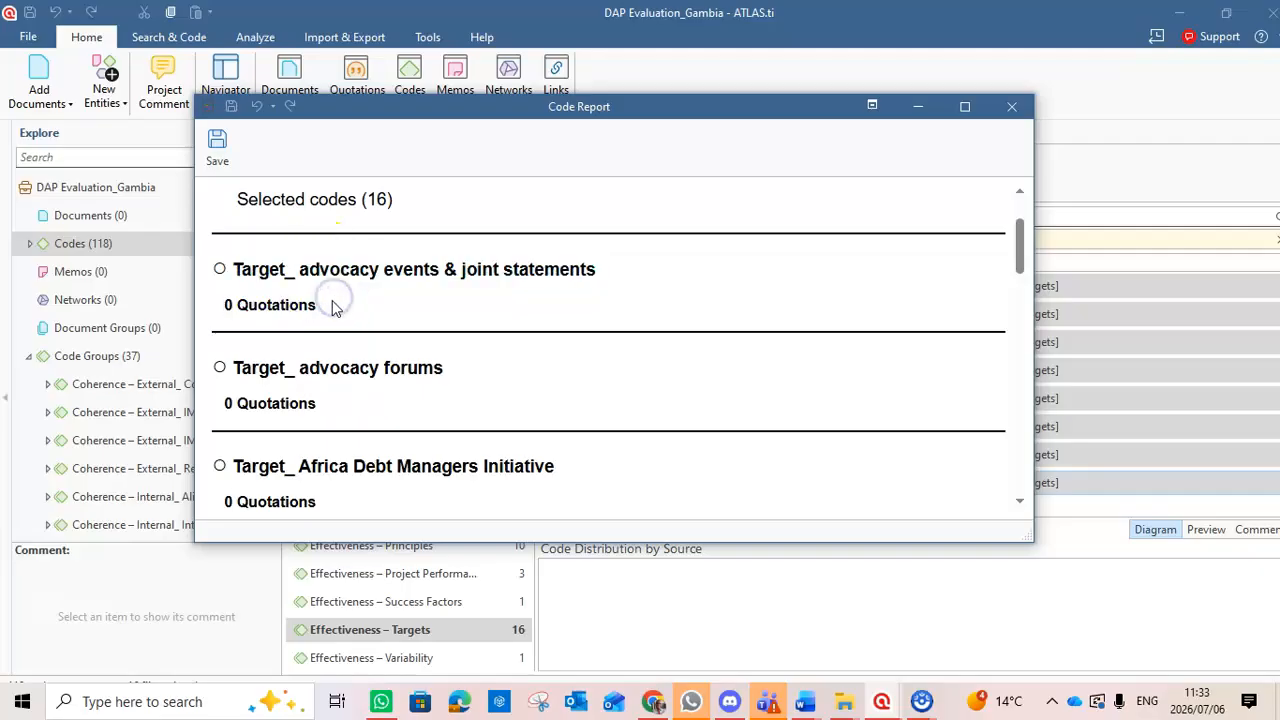
{"action": "left_click_drag", "start_coordinate": [322, 296], "coordinate": [220, 258]}
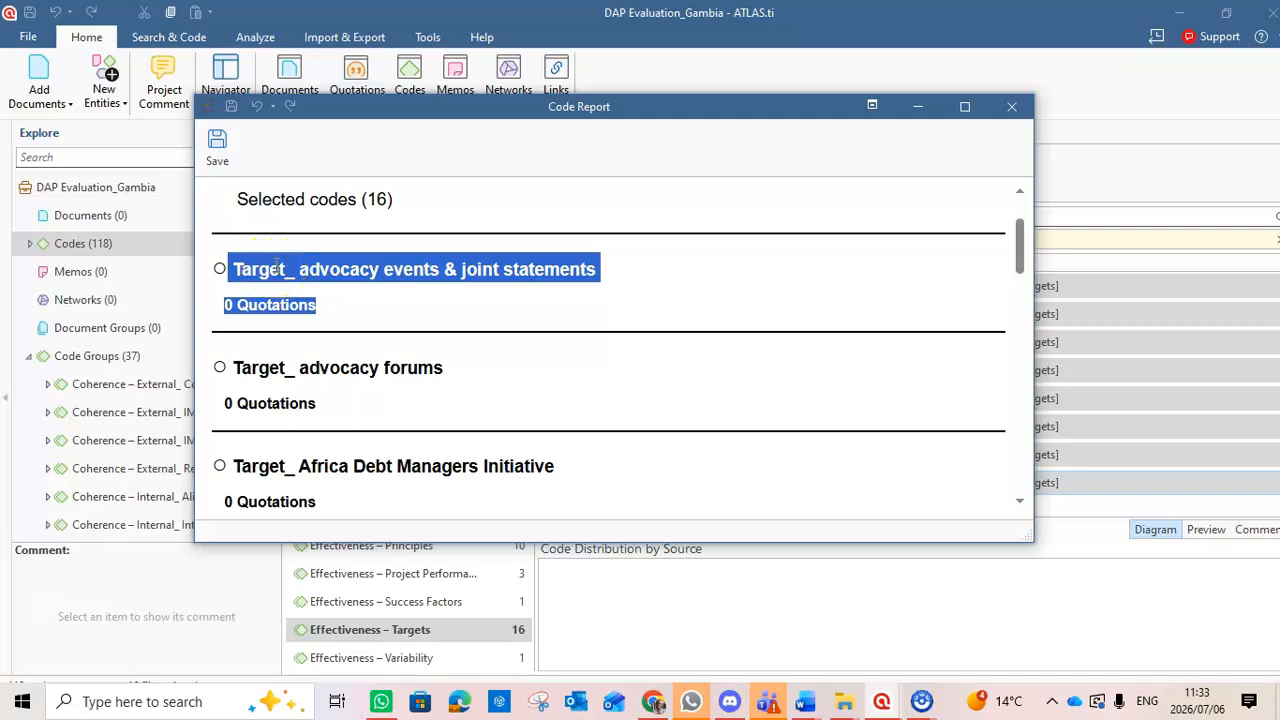
{"action": "left_click", "coordinate": [480, 150]}
Start saving the code report as a Word document and choose the Downloads folder as its destination.
{"action": "left_click", "coordinate": [217, 145]}
{"action": "left_click", "coordinate": [455, 222]}
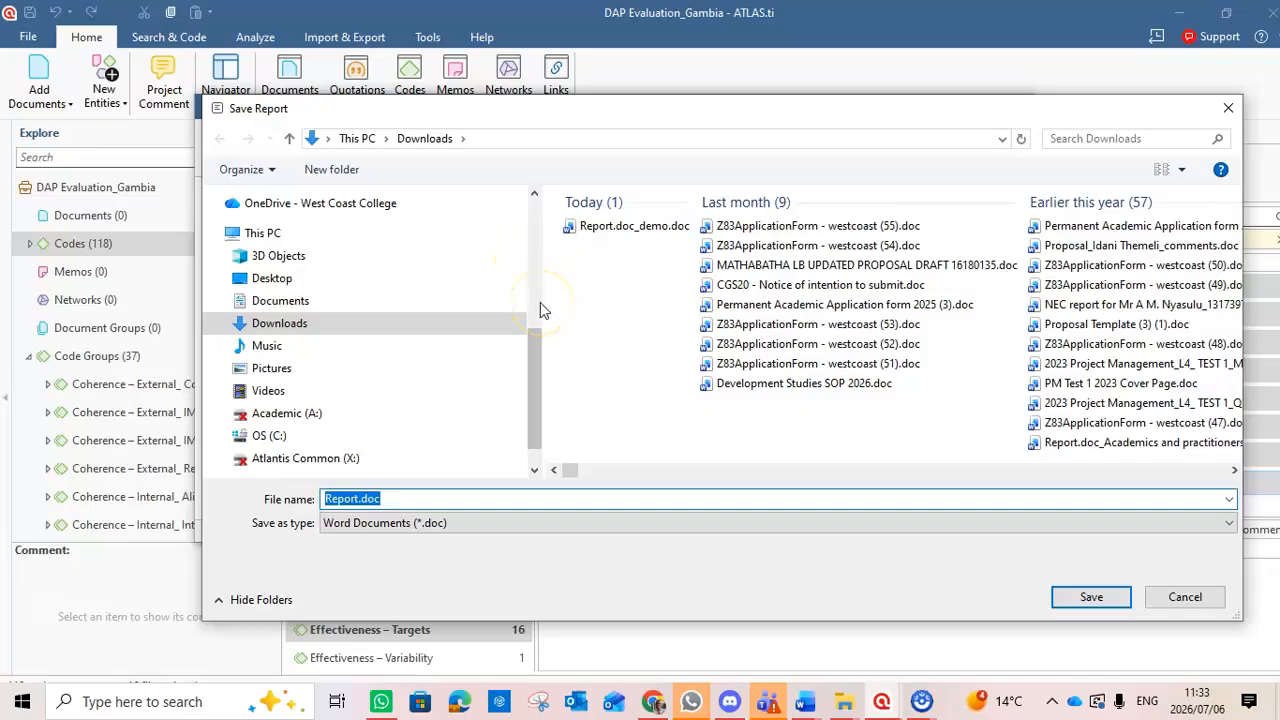
{"action": "left_click", "coordinate": [537, 350]}
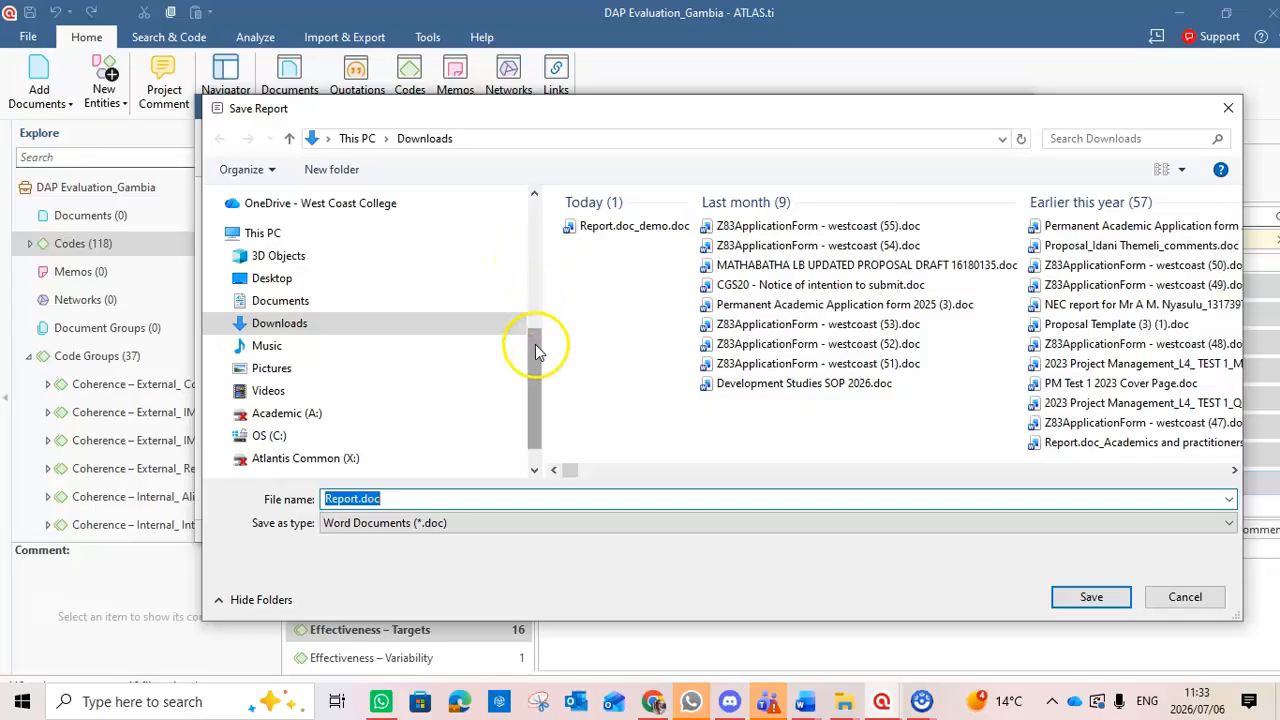
{"action": "left_click_drag", "start_coordinate": [537, 350], "coordinate": [538, 200]}
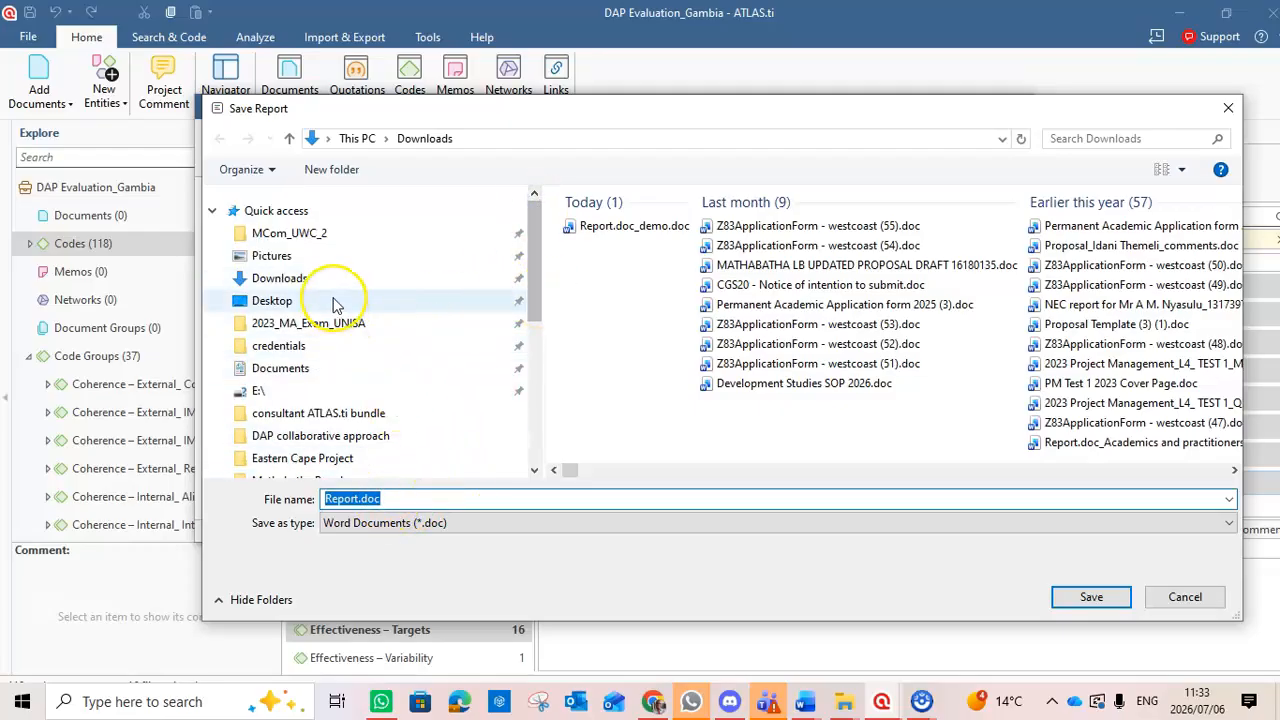
{"action": "left_click", "coordinate": [300, 280]}
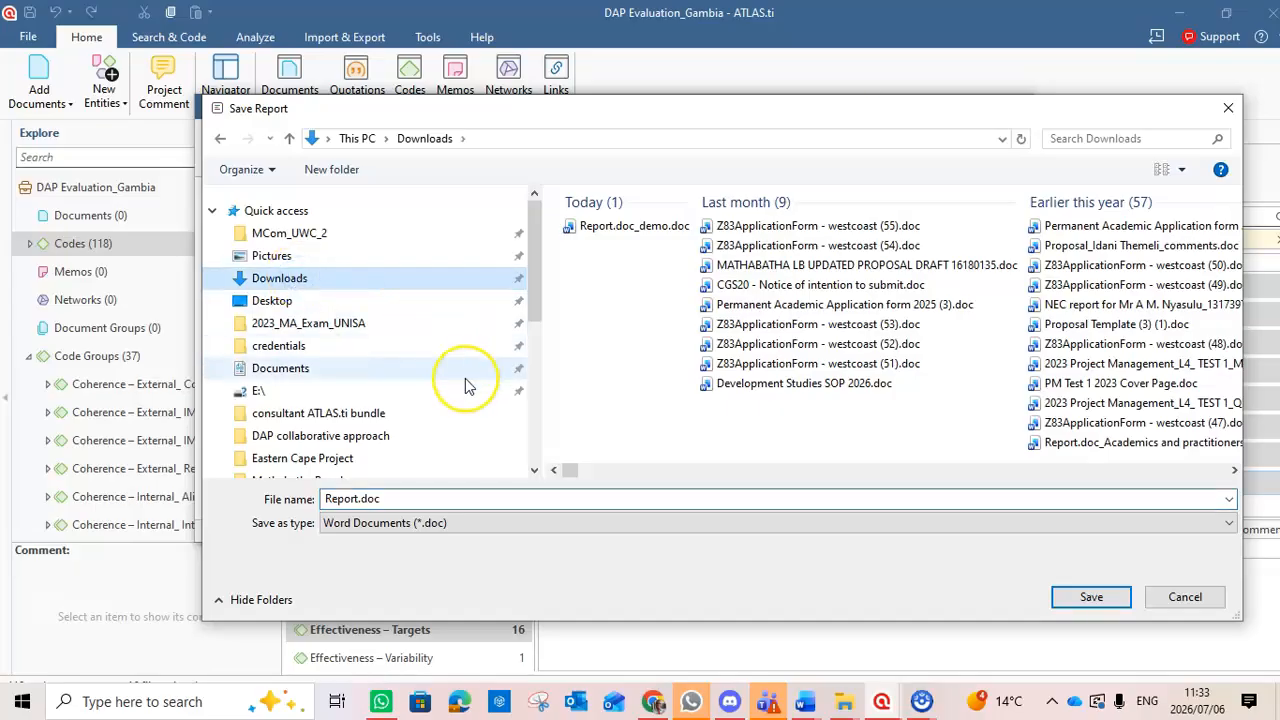
Append an underscore to the default report file name and check the code group's name in the project window.
{"action": "left_click", "coordinate": [394, 497]}
{"action": "left_click", "coordinate": [394, 497]}
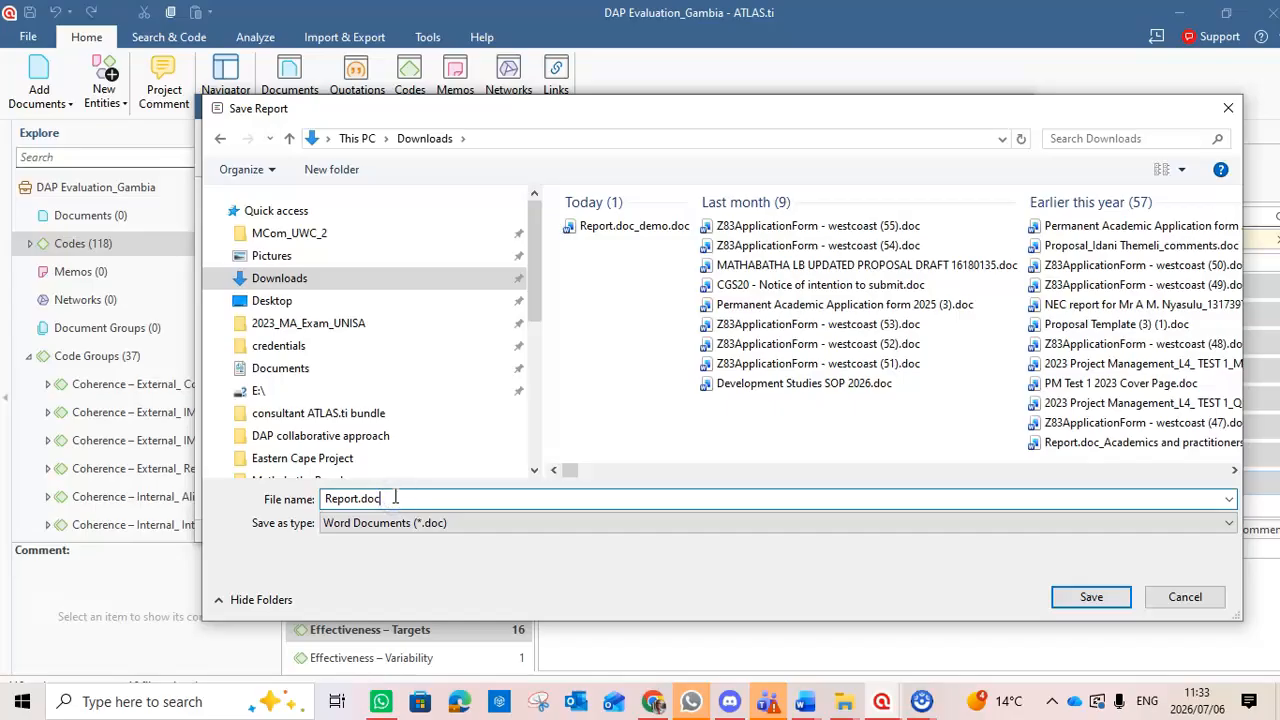
{"action": "type", "text": "_"}
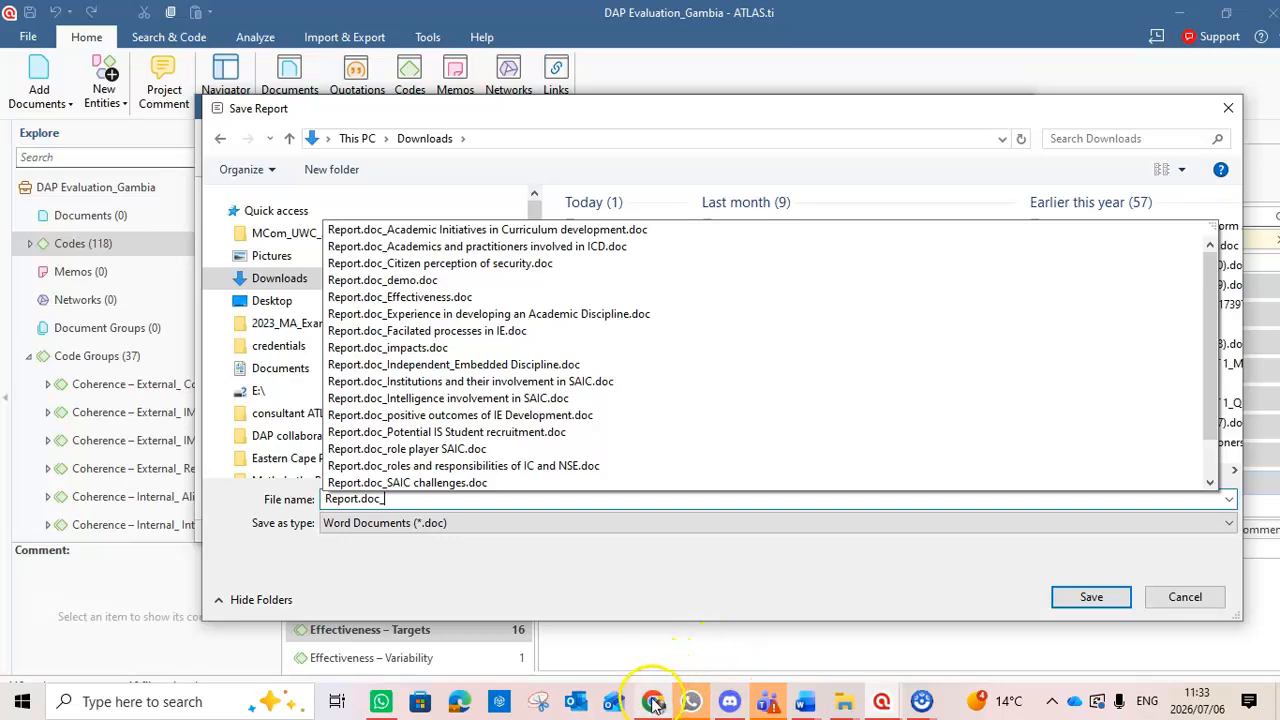
{"action": "mouse_move", "coordinate": [654, 703]}
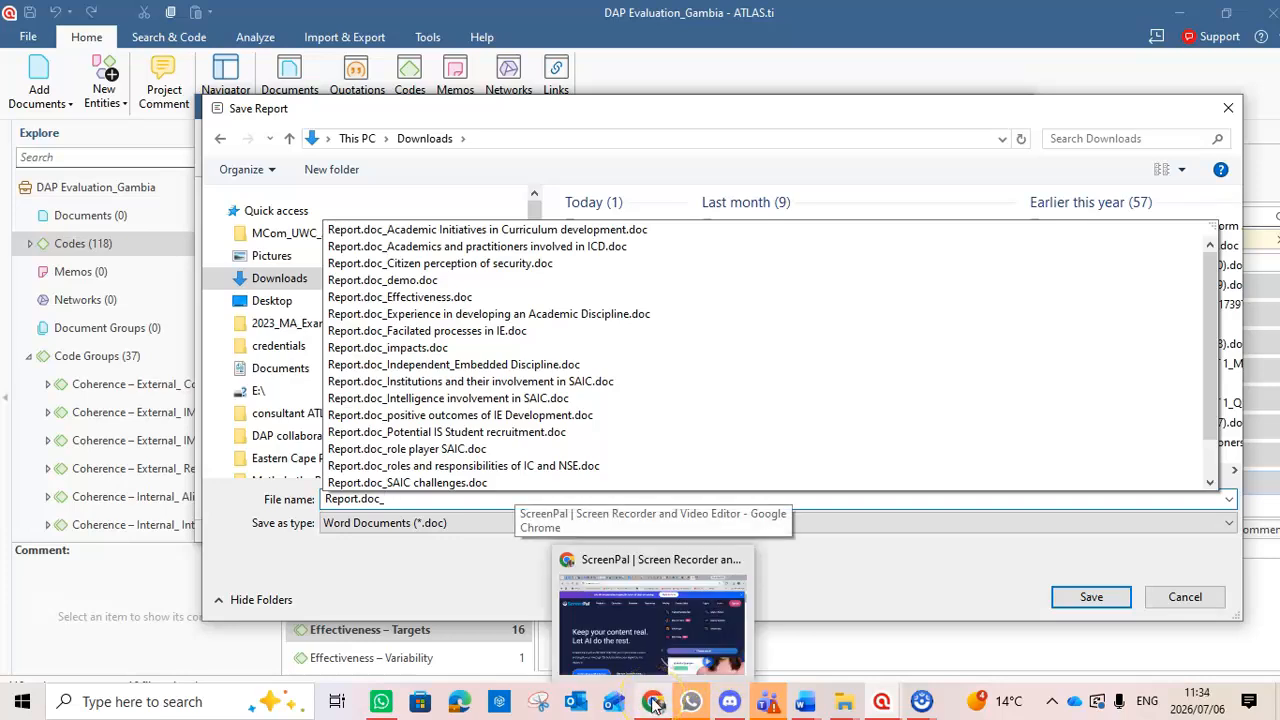
{"action": "left_click", "coordinate": [878, 705]}
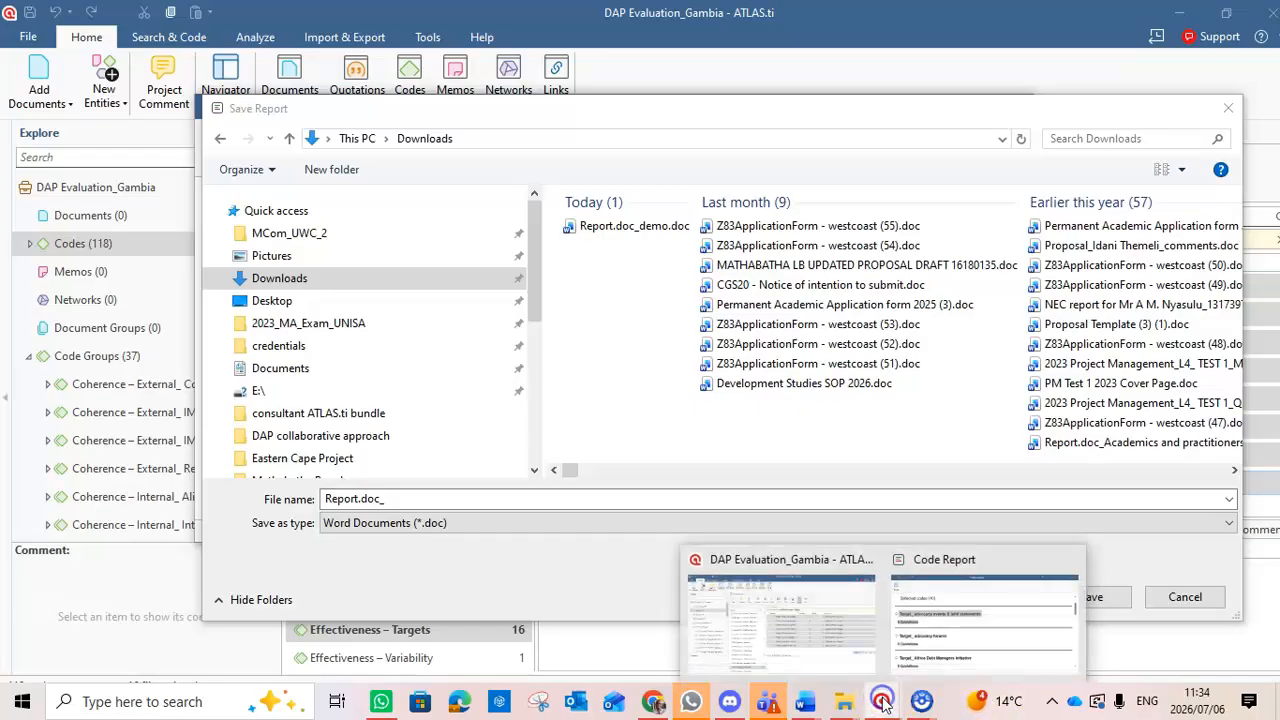
{"action": "left_click", "coordinate": [857, 640]}
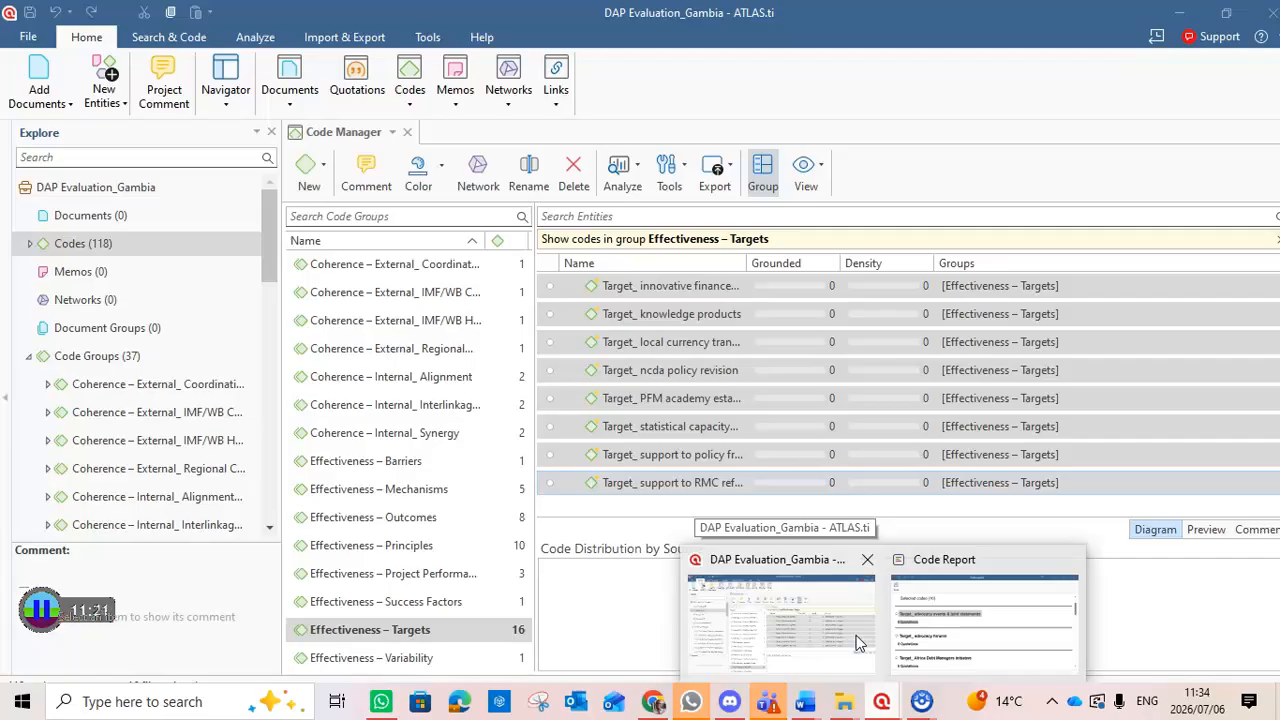
{"action": "left_click", "coordinate": [869, 610]}
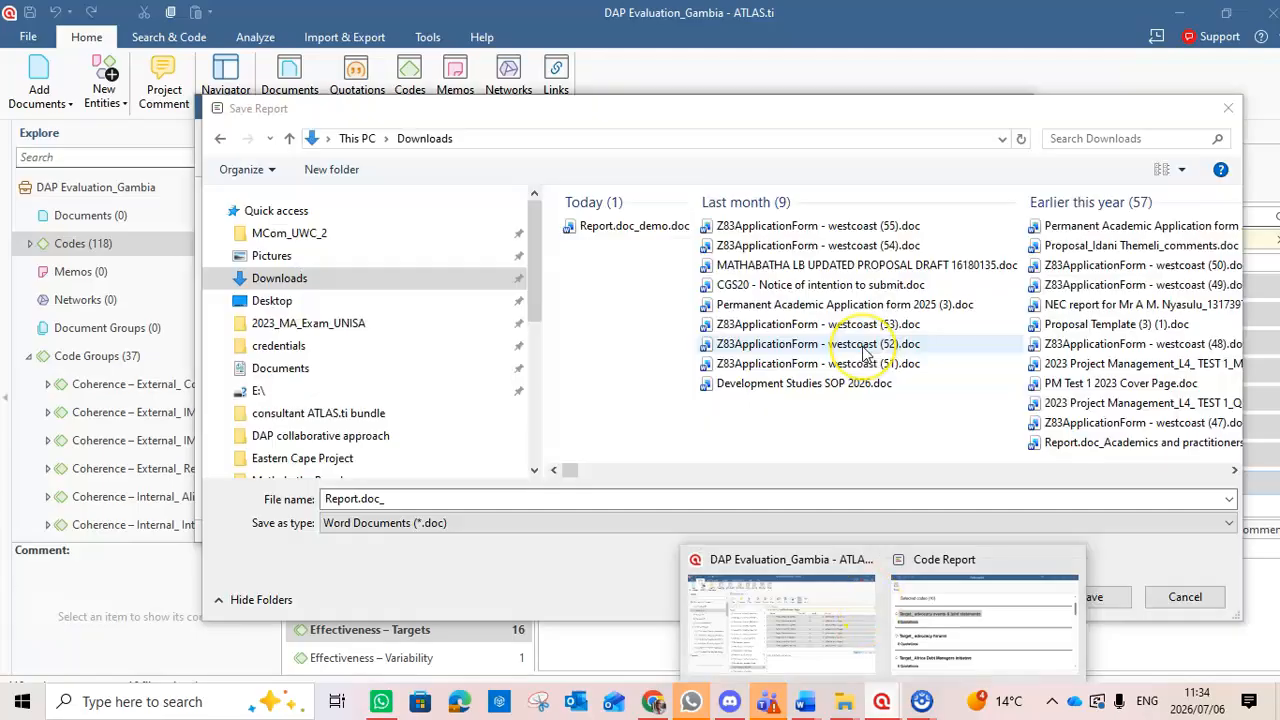
Complete the file name as Report.doc_Effectivenness_Target and save the report.
{"action": "left_click", "coordinate": [388, 499]}
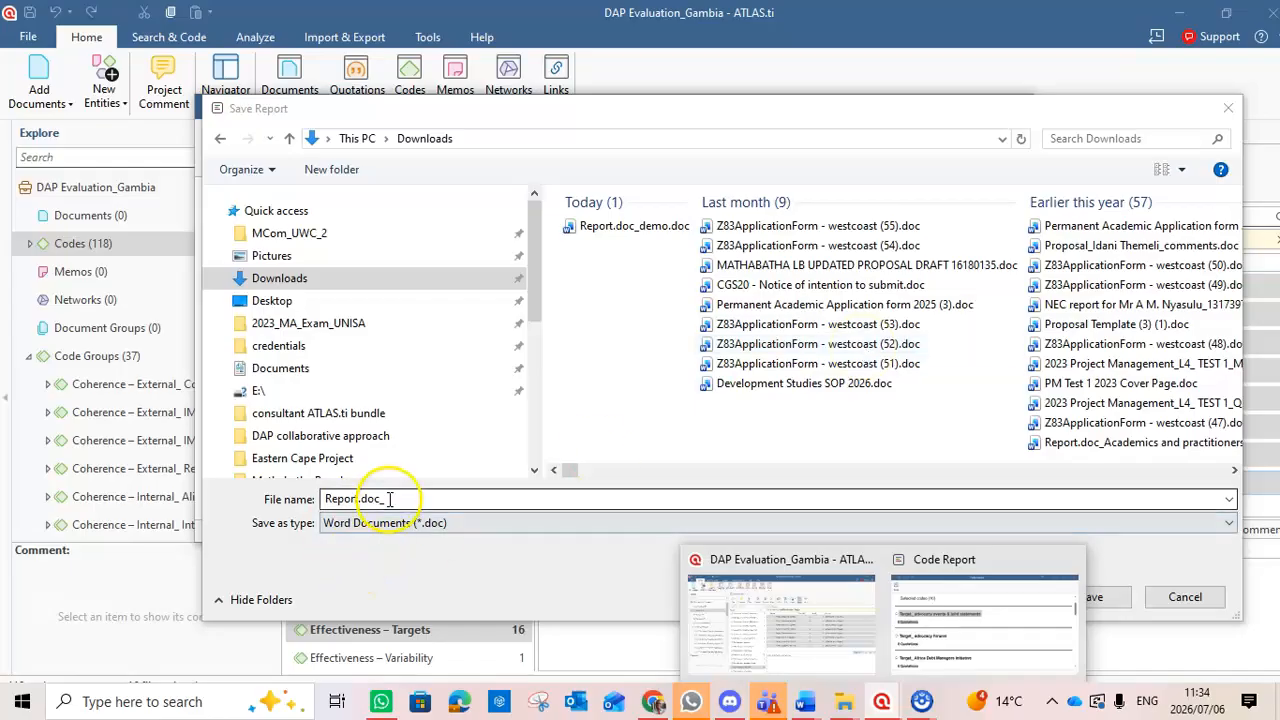
{"action": "type", "text": "Ef"}
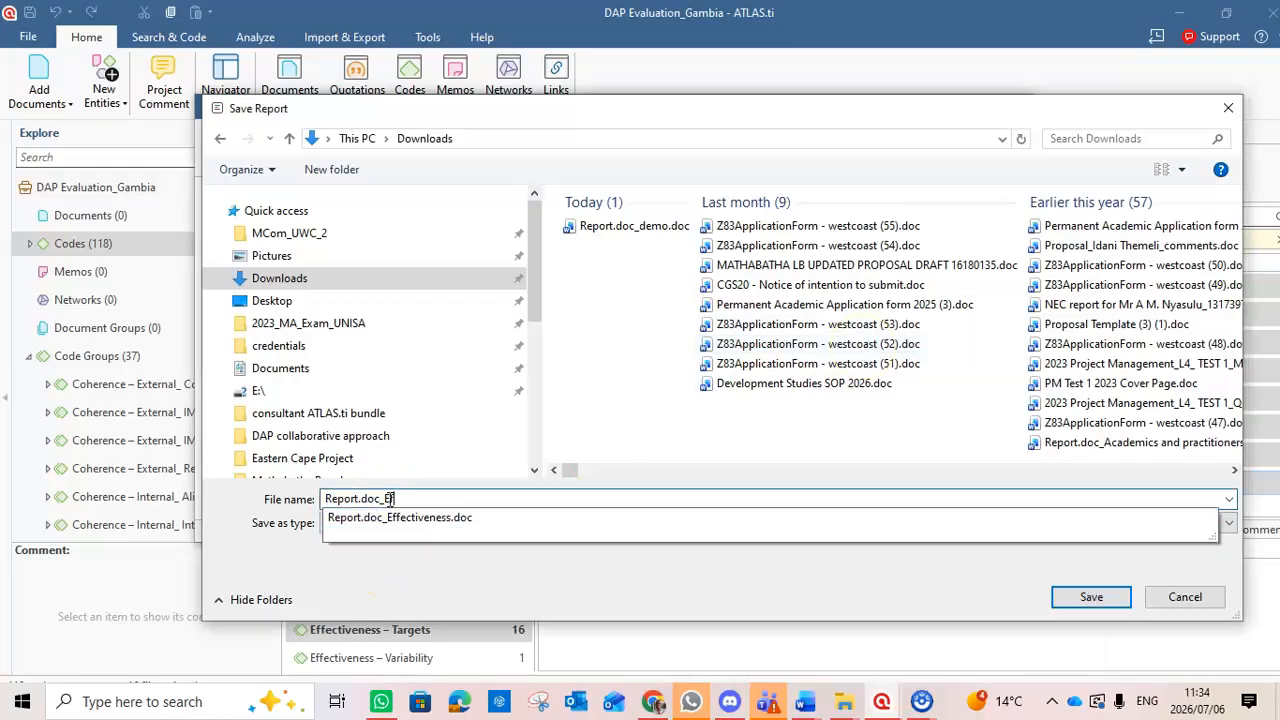
{"action": "type", "text": "fectivenes"}
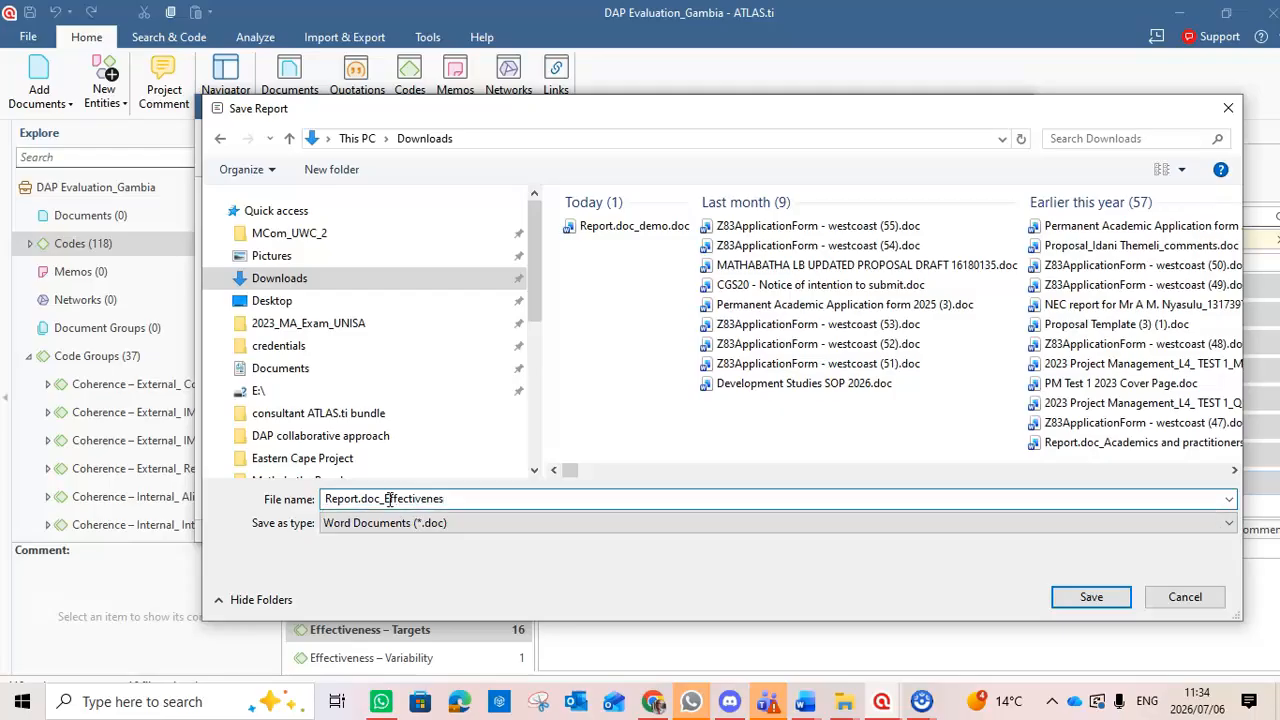
{"action": "key", "text": "BackSpace"}
{"action": "type", "text": "ss_Tr"}
{"action": "key", "text": "BackSpace"}
{"action": "type", "text": "arget"}
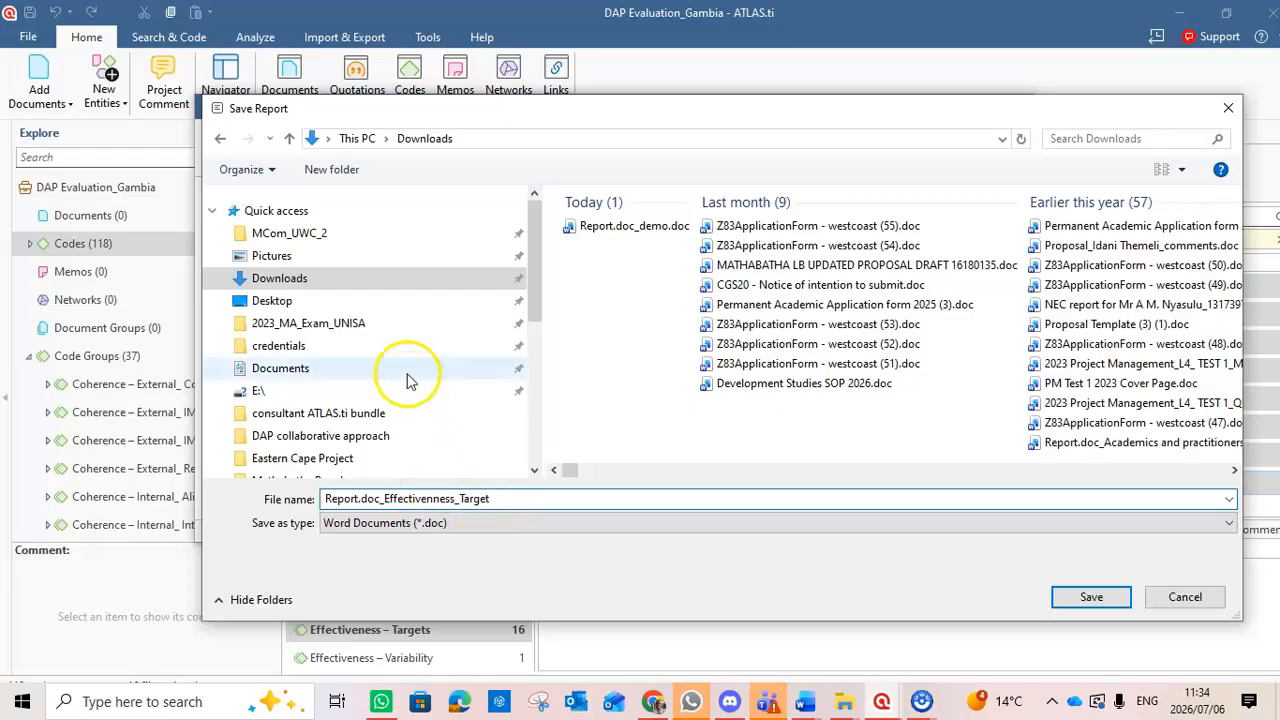
{"action": "left_click", "coordinate": [1080, 597]}
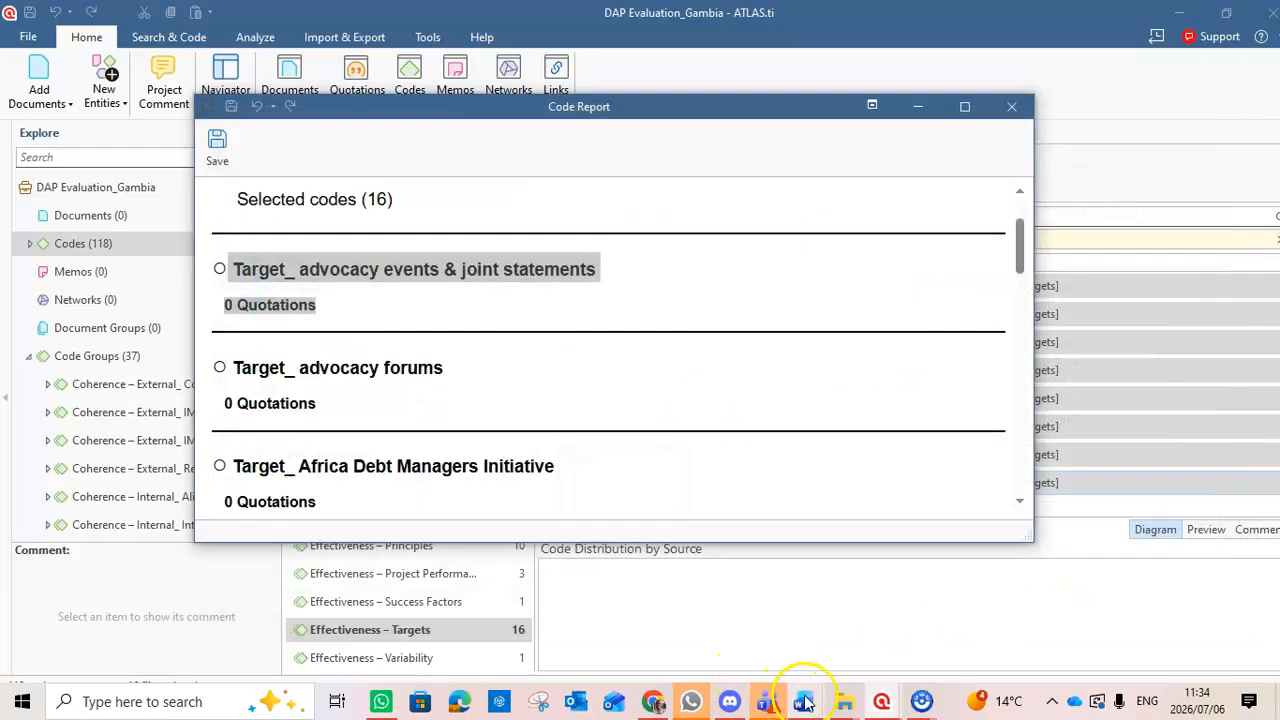
Switch to File Explorer and open Report.doc_Effectivenness_Target.doc from the Downloads folder in Word.
{"action": "left_click", "coordinate": [848, 700]}
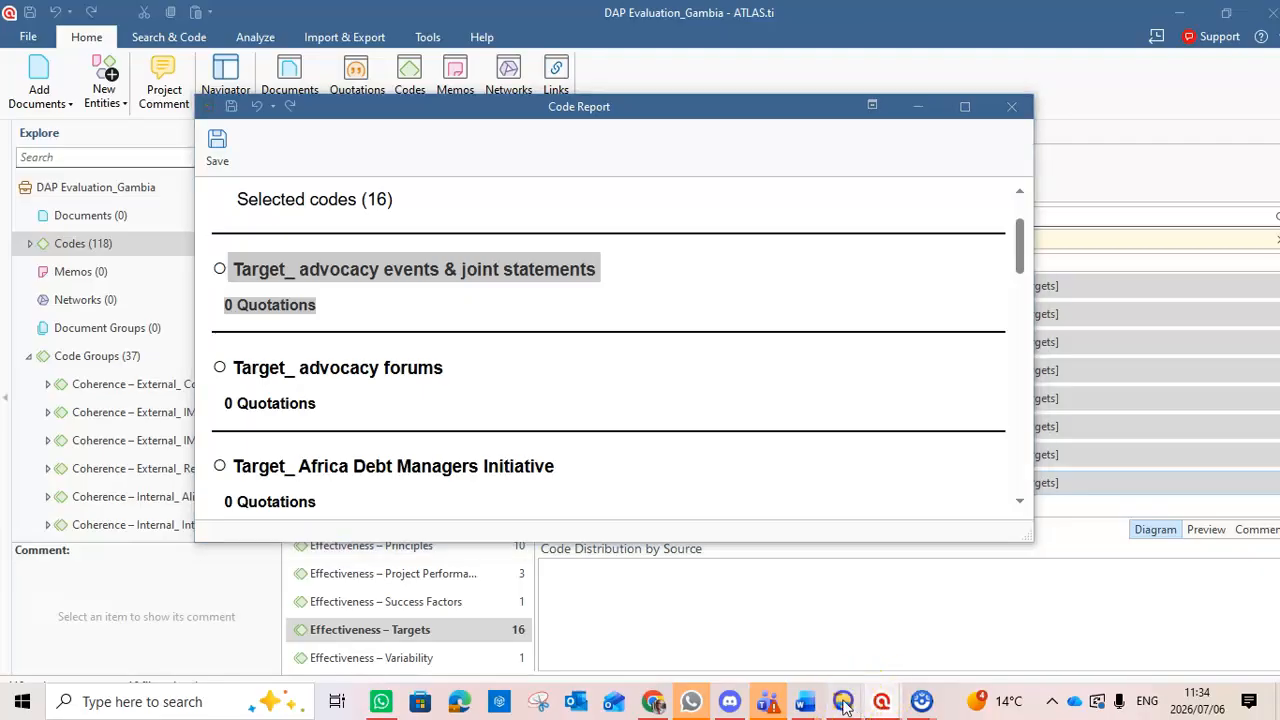
{"action": "mouse_move", "coordinate": [893, 630]}
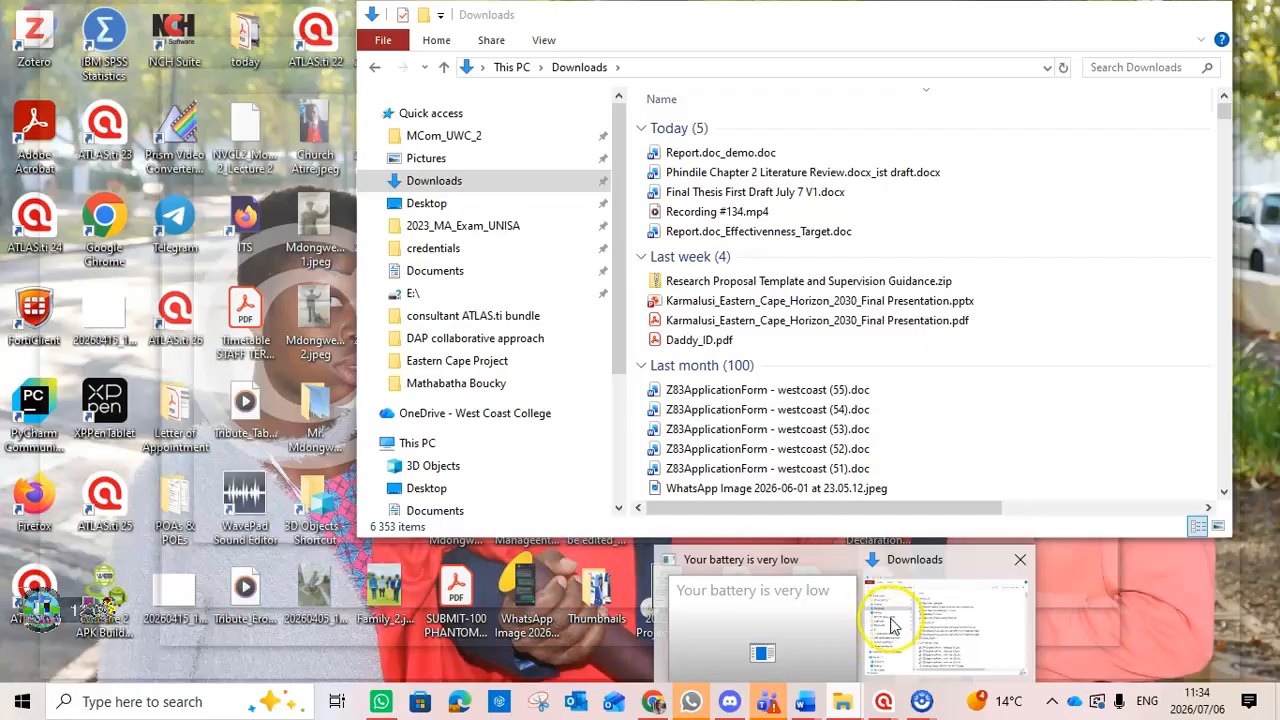
{"action": "left_click", "coordinate": [893, 624]}
{"action": "left_click", "coordinate": [466, 180]}
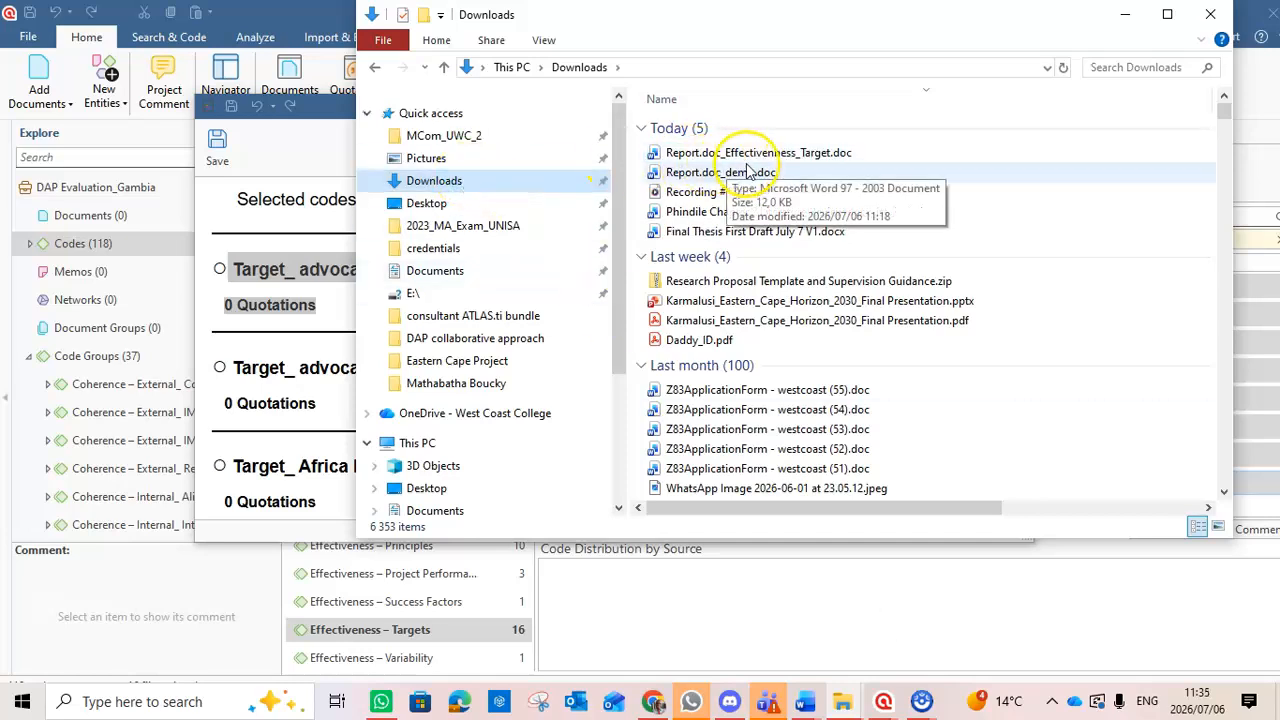
{"action": "double_click", "coordinate": [760, 157]}
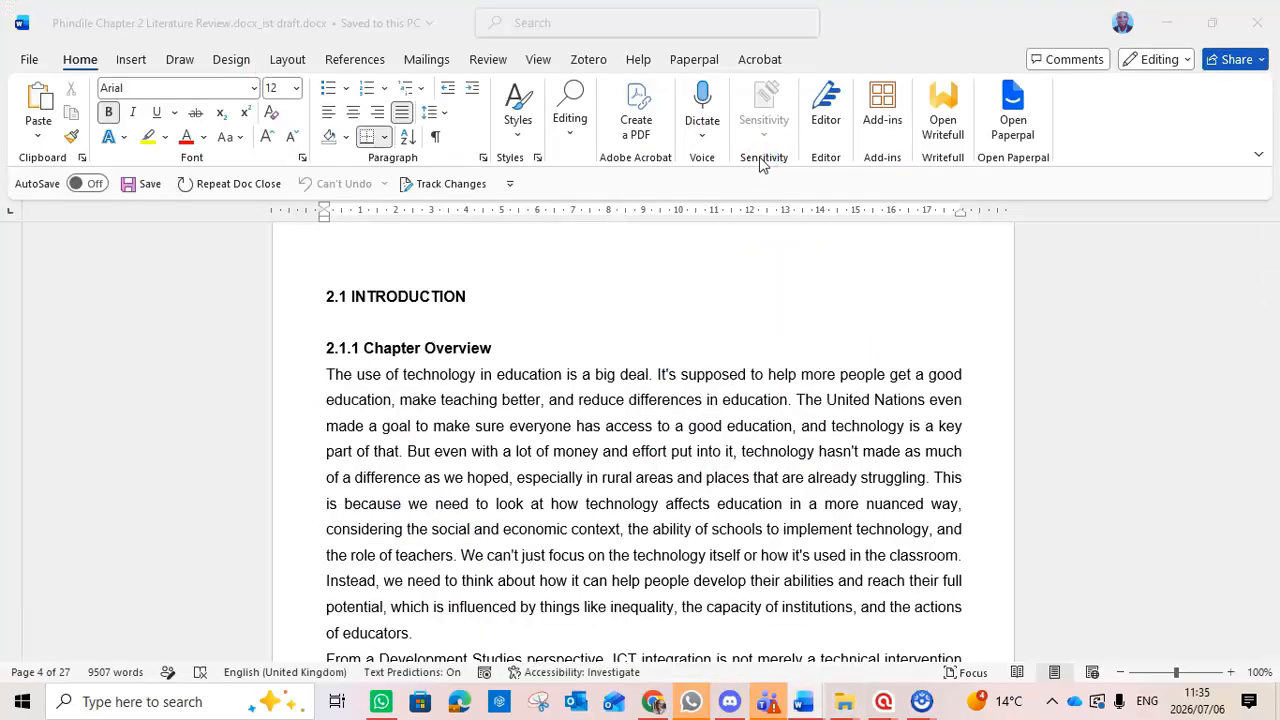
{"action": "left_click", "coordinate": [880, 310]}
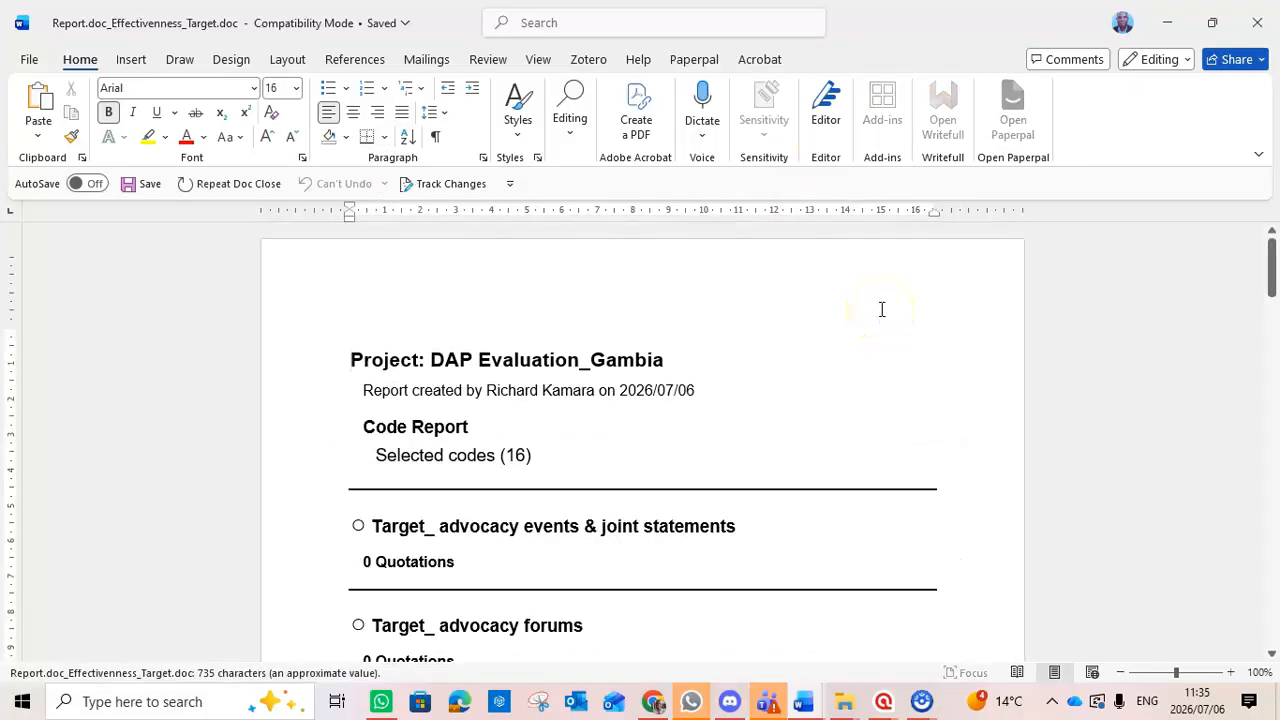
Copy the word "Quotations" from the line under Target_ Africa Debt Managers Initiative.
{"action": "left_click_drag", "start_coordinate": [1272, 266], "coordinate": [1273, 300]}
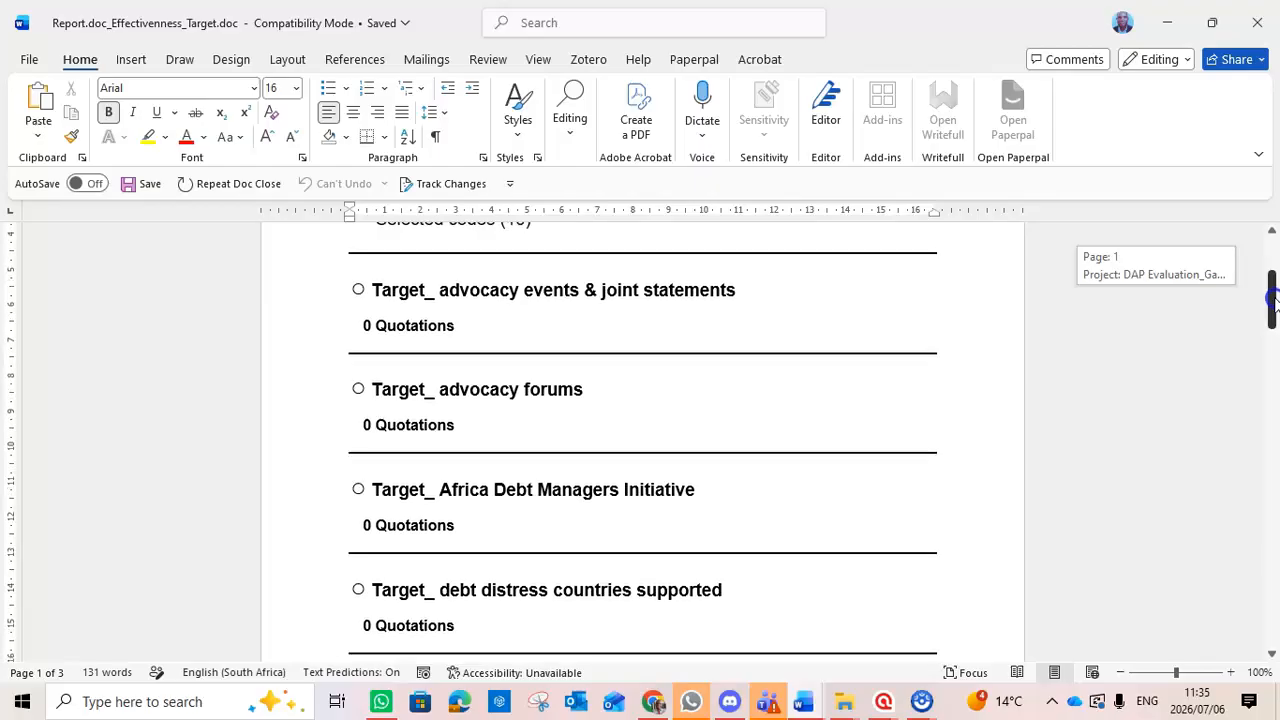
{"action": "left_click_drag", "start_coordinate": [1273, 298], "coordinate": [1273, 301]}
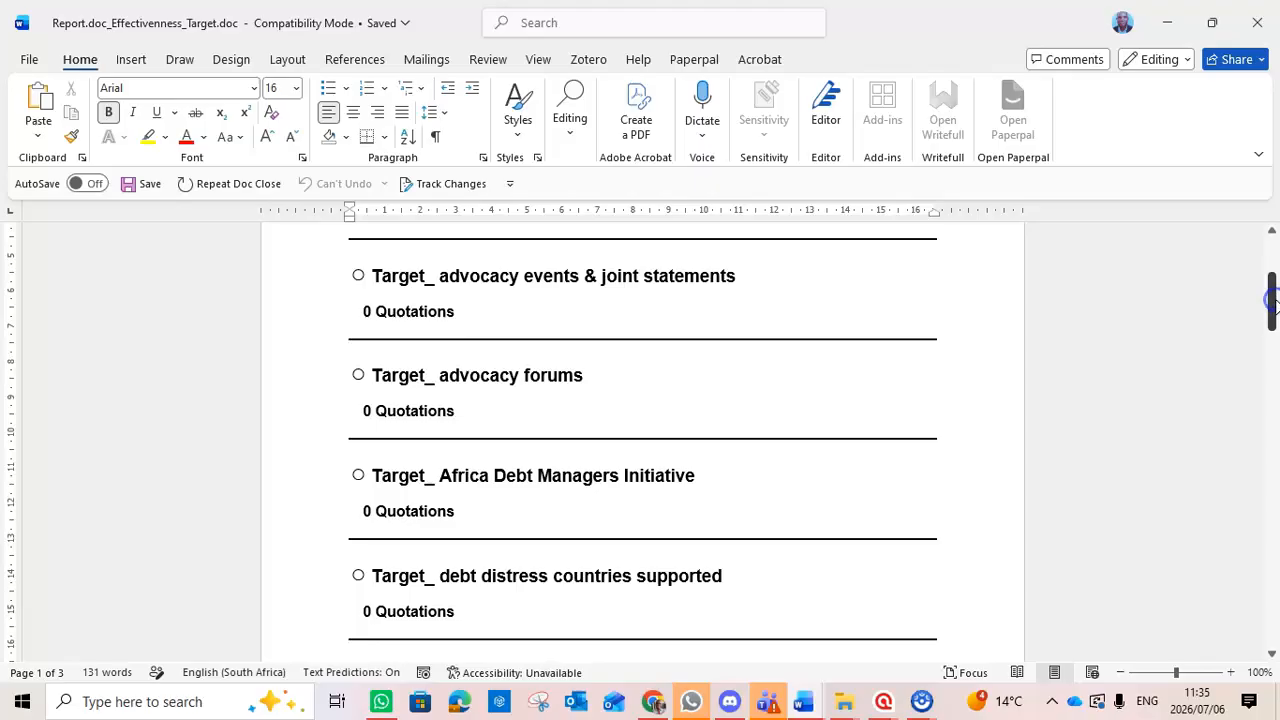
{"action": "left_click_drag", "start_coordinate": [497, 514], "coordinate": [371, 510]}
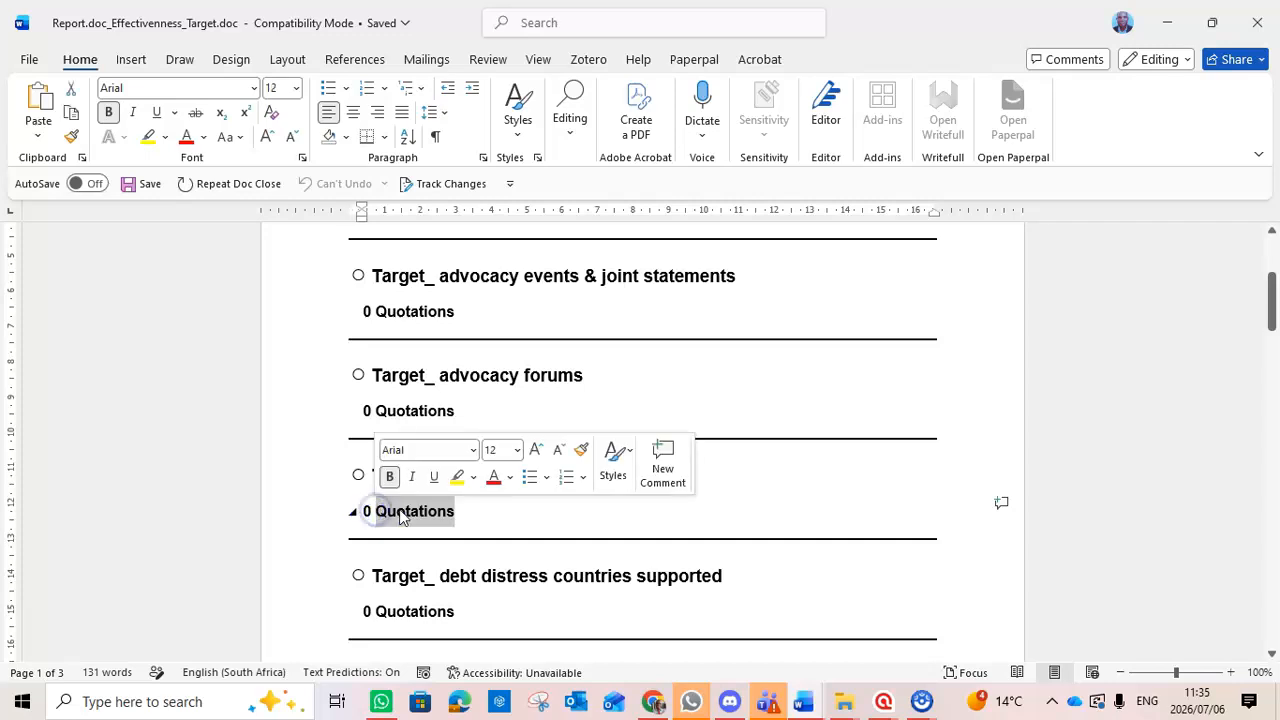
{"action": "right_click", "coordinate": [402, 514]}
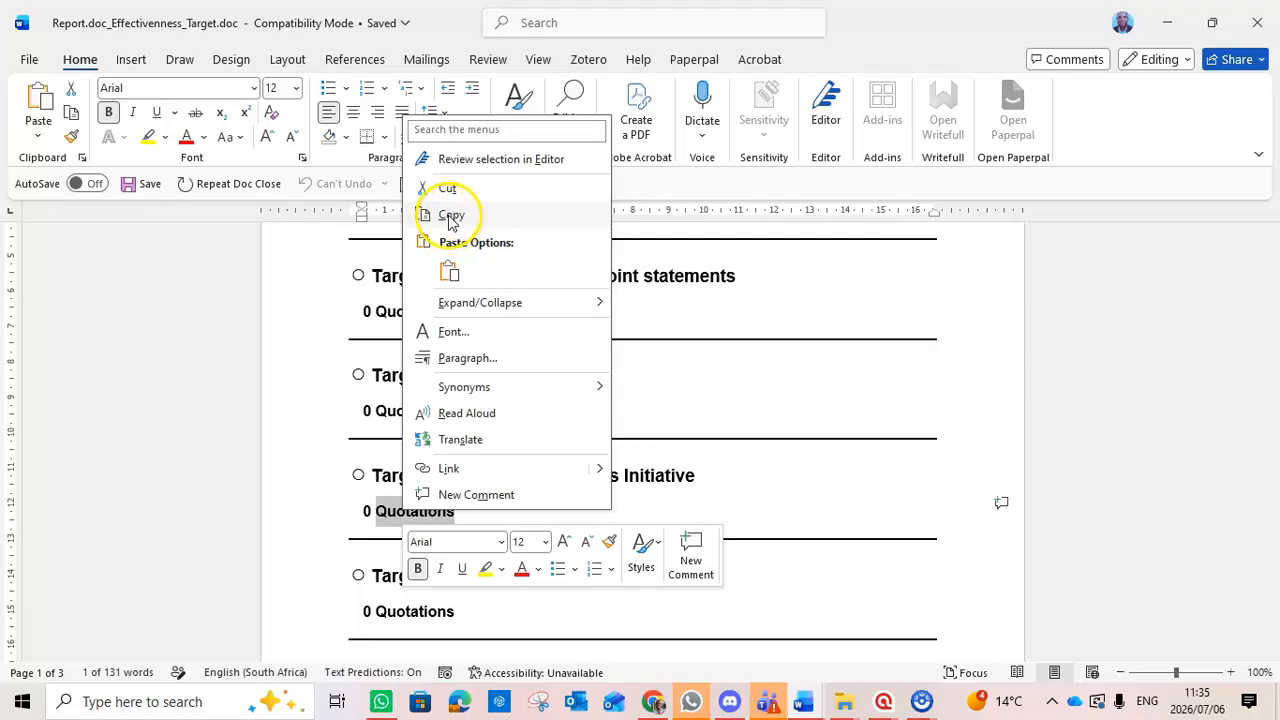
{"action": "left_click", "coordinate": [451, 214]}
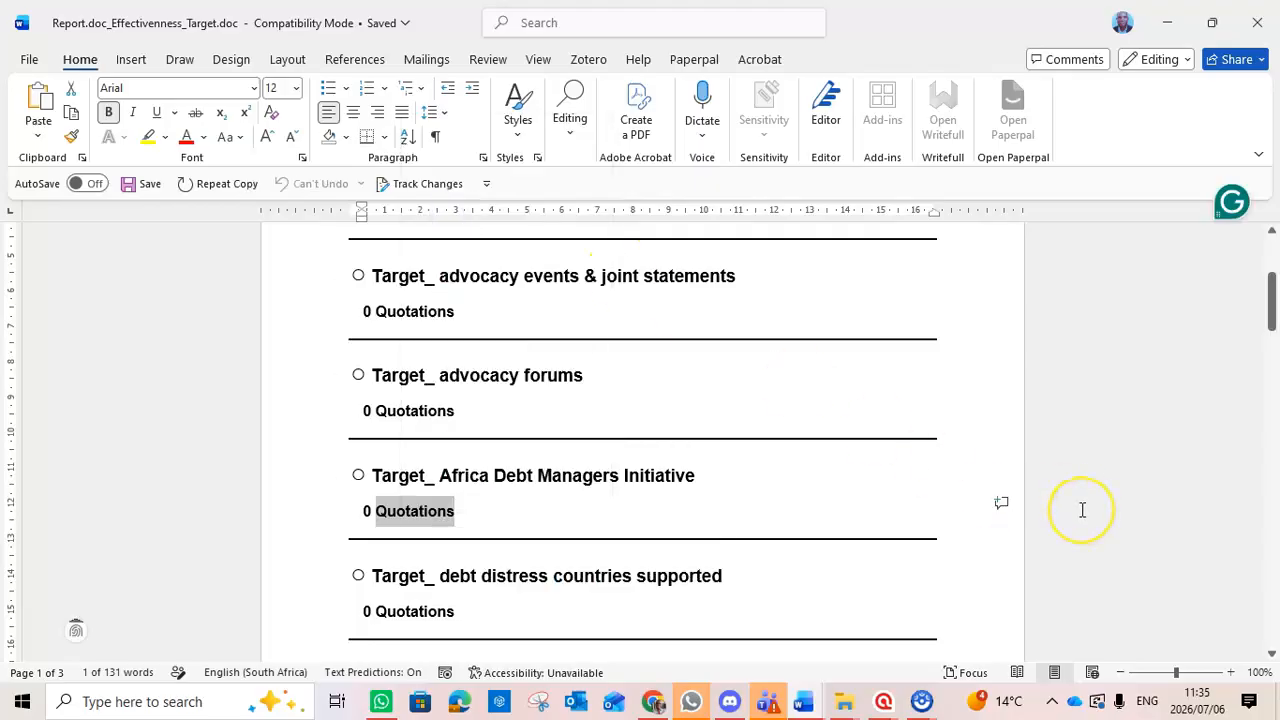